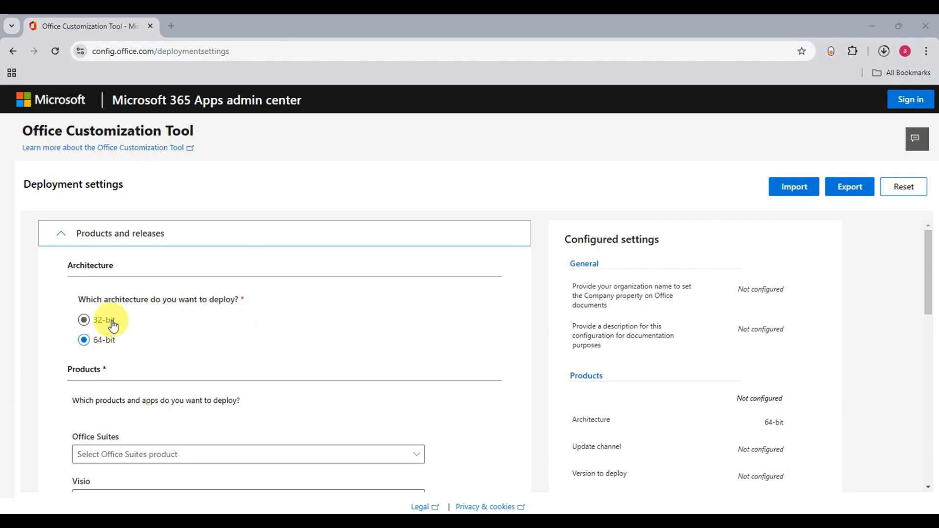
- Choose the 64-bit architecture and select Office Standard 2019 - Volume License as the Office suite to deploy
left_click(90, 318)
left_click(96, 341)
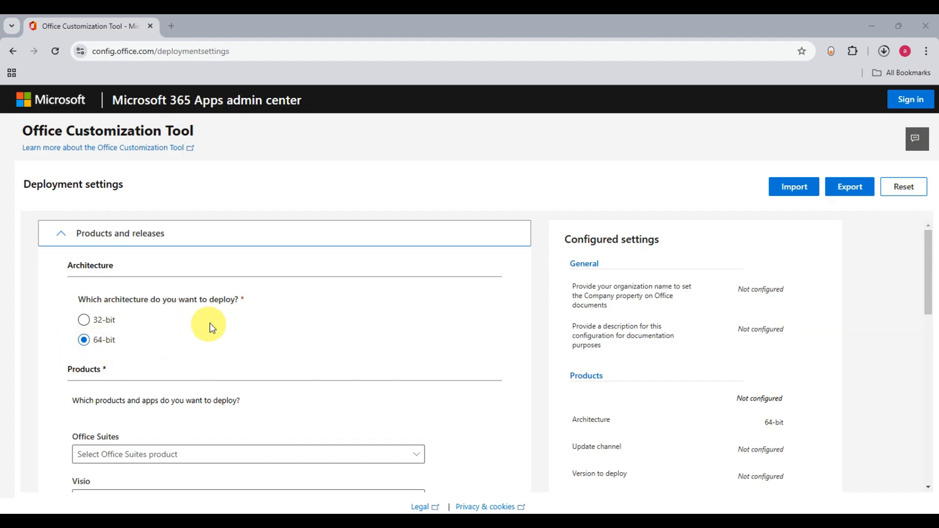
scroll(210, 323, "down", 4)
scroll(132, 264, "up", 1)
scroll(132, 265, "up", 1)
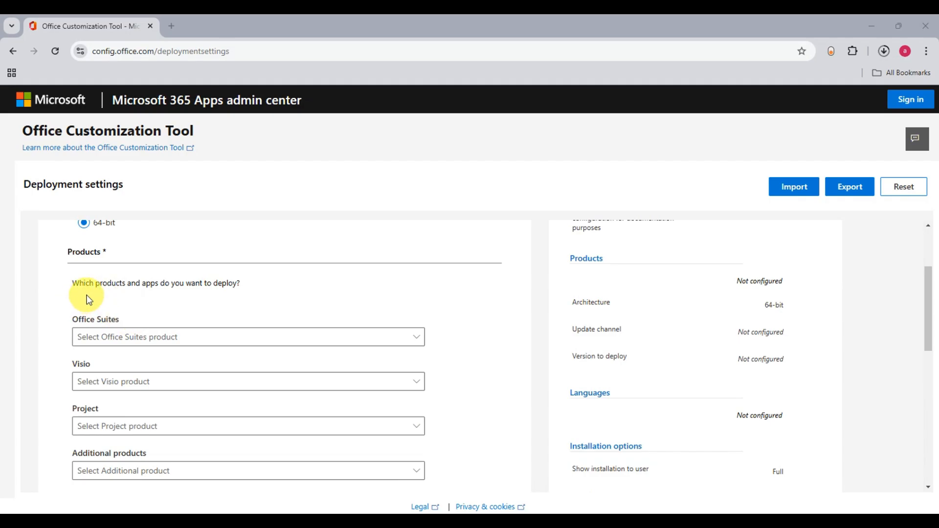
left_click(89, 336)
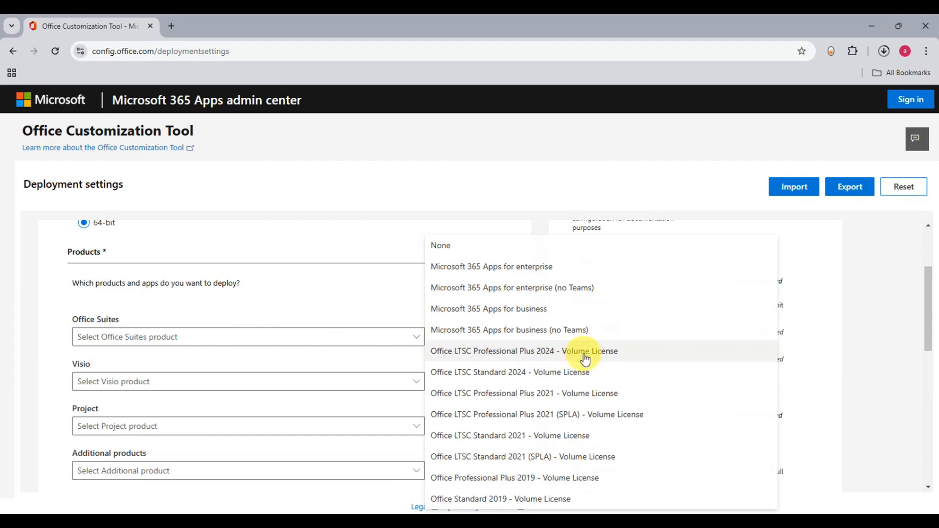
left_click(489, 498)
scroll(458, 319, "down", 4)
scroll(458, 319, "down", 4)
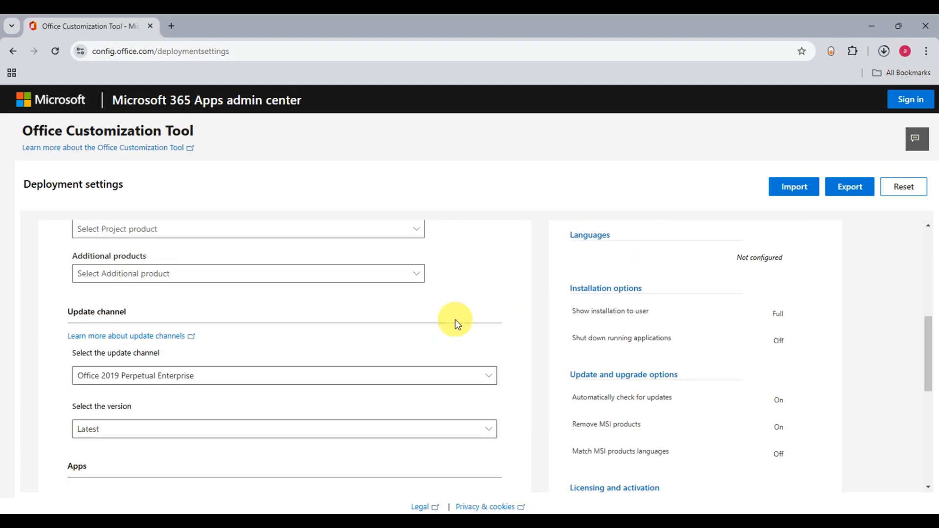
- Exclude OneDrive Desktop, Outlook, Publisher, PowerPoint and OneNote from the deployed apps, and proceed to the language settings
scroll(455, 319, "down", 1)
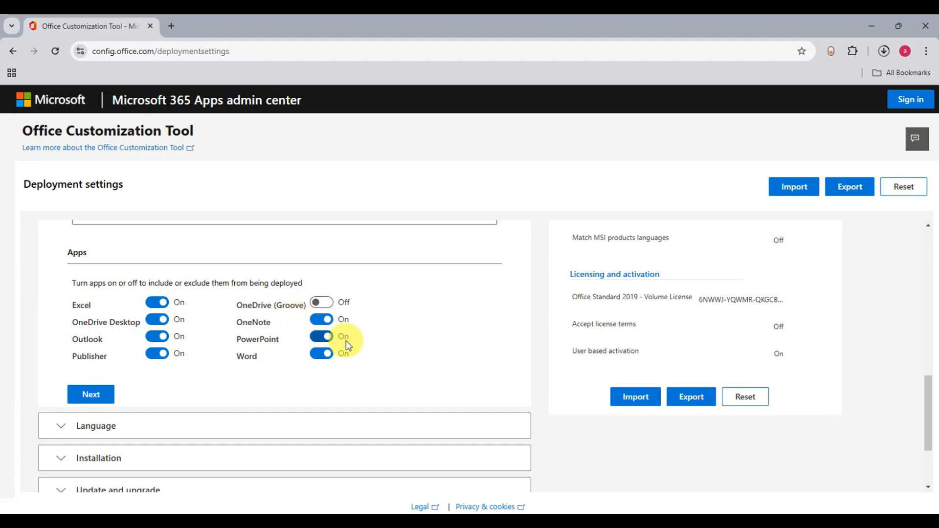
left_click(157, 321)
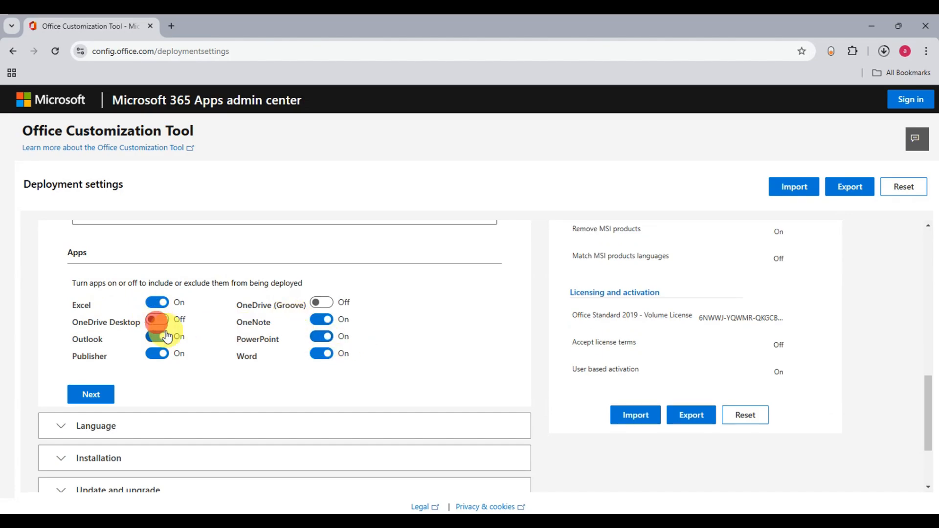
left_click(165, 337)
left_click(161, 356)
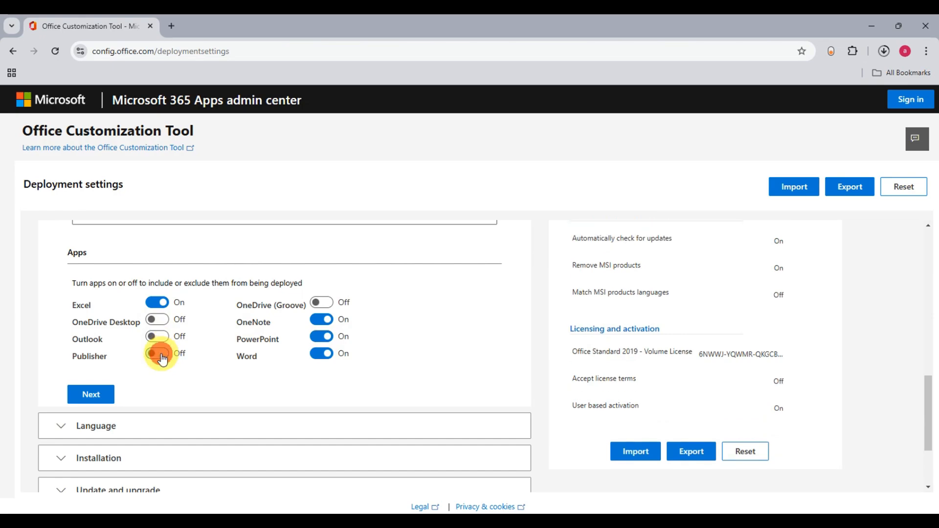
left_click(326, 336)
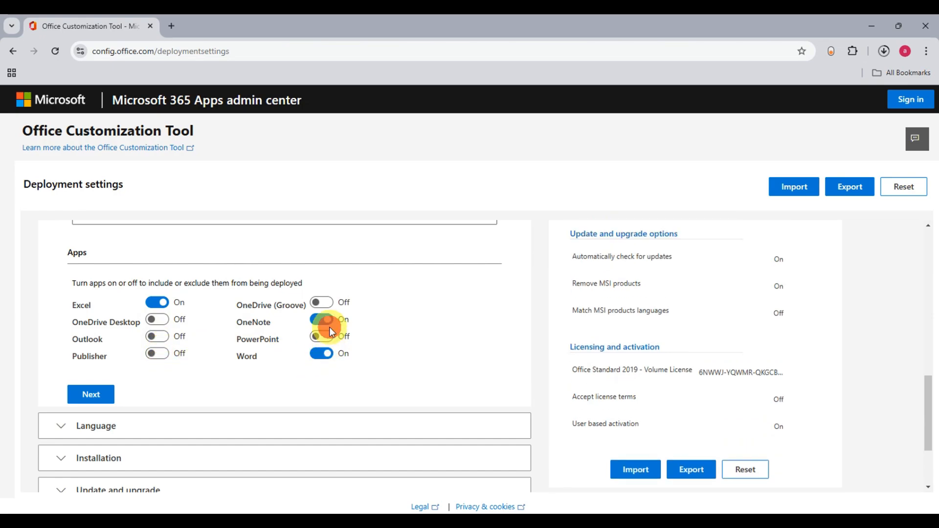
left_click(326, 323)
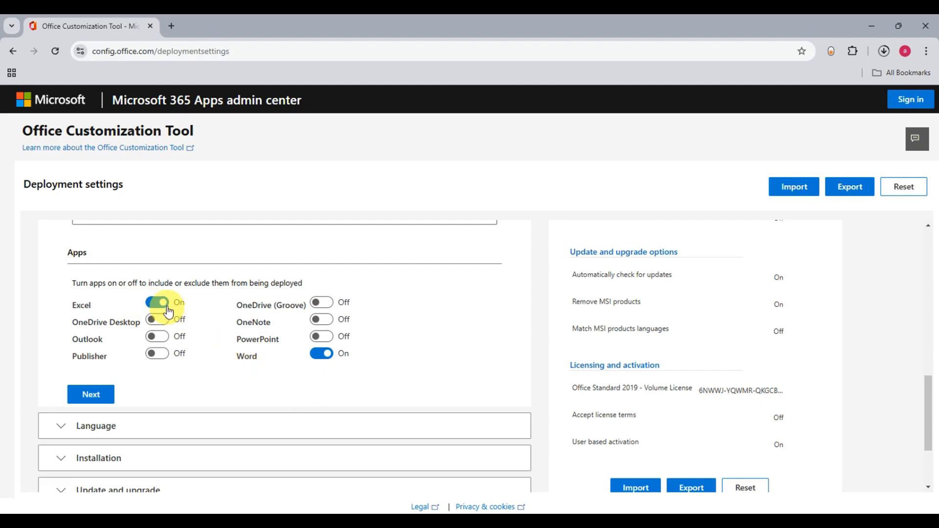
scroll(369, 334, "down", 2)
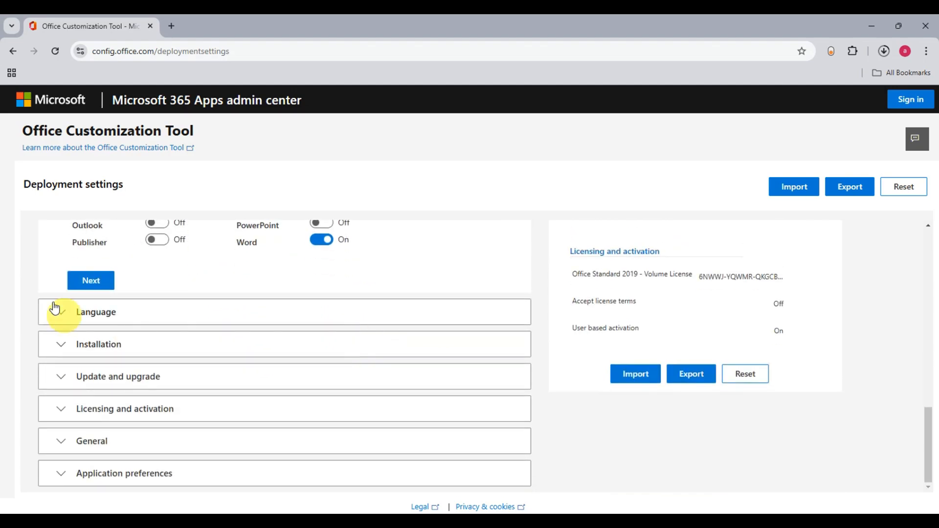
left_click(82, 289)
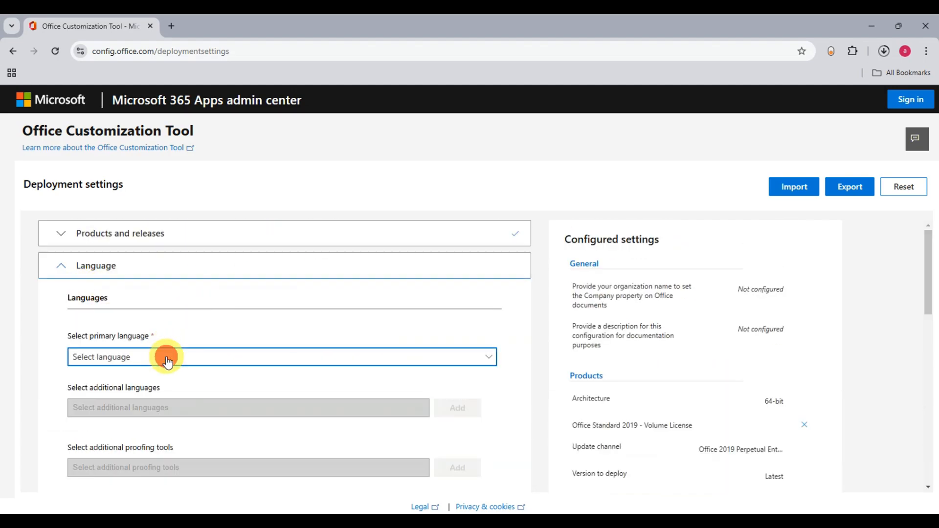
- Set the primary language to English (United States) and proceed to the installation options
left_click(166, 358)
left_click(504, 313)
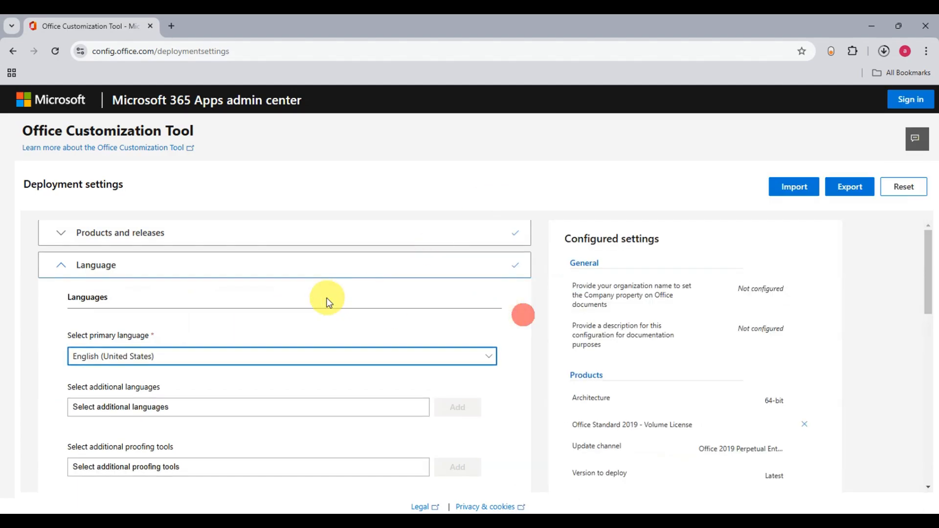
scroll(240, 308, "down", 2)
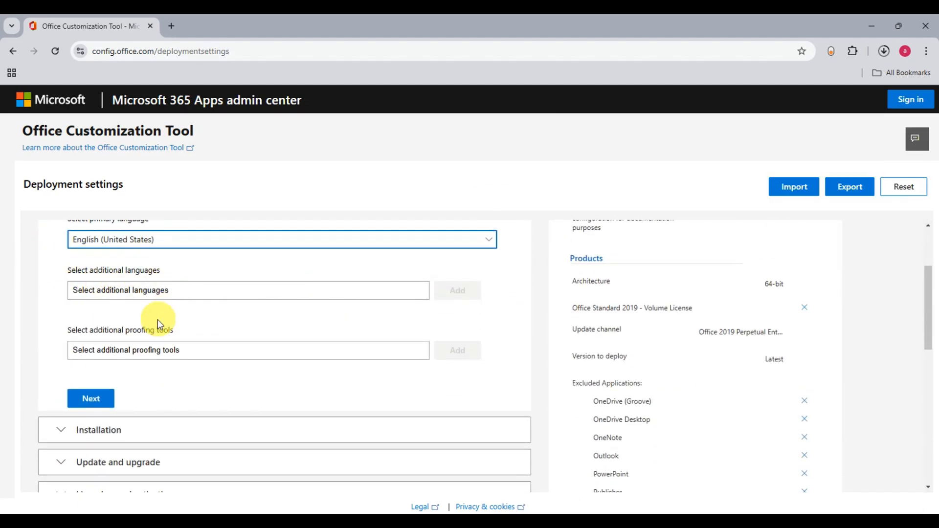
scroll(146, 294, "down", 2)
left_click(88, 283)
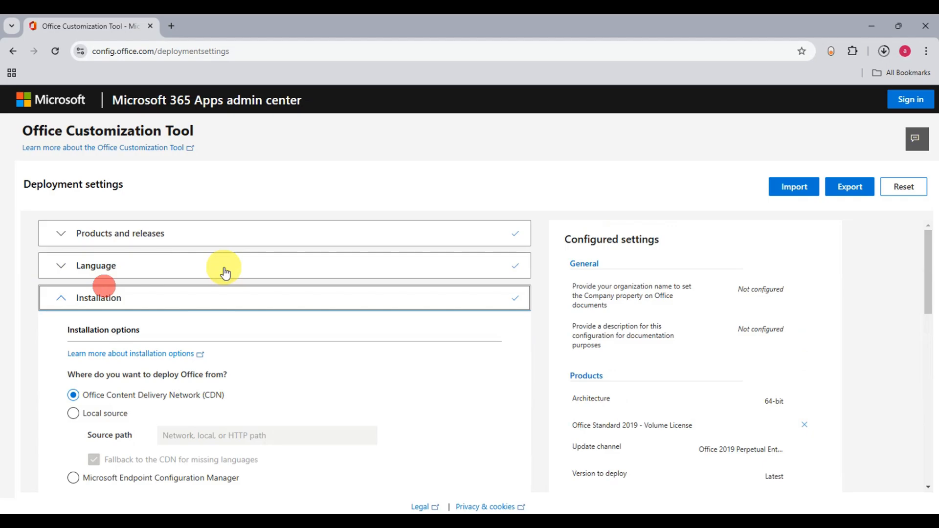
- Accept the default installation options, turn off automatic checking for updates, and proceed to licensing and activation
scroll(225, 271, "down", 5)
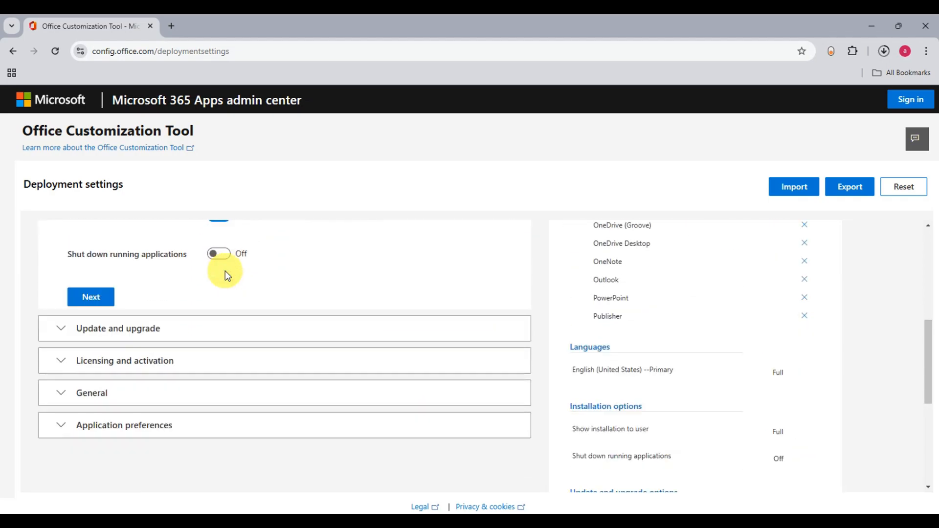
left_click(100, 301)
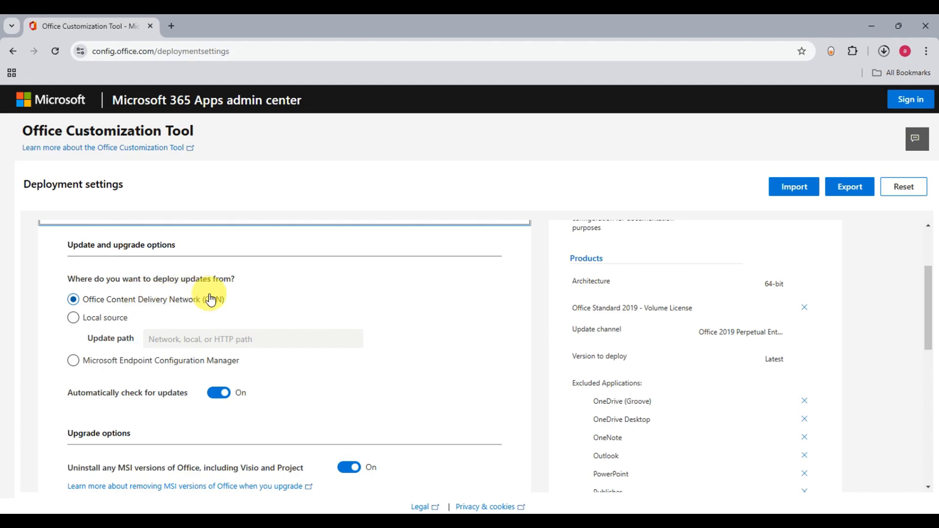
scroll(268, 306, "down", 3)
scroll(267, 307, "up", 1)
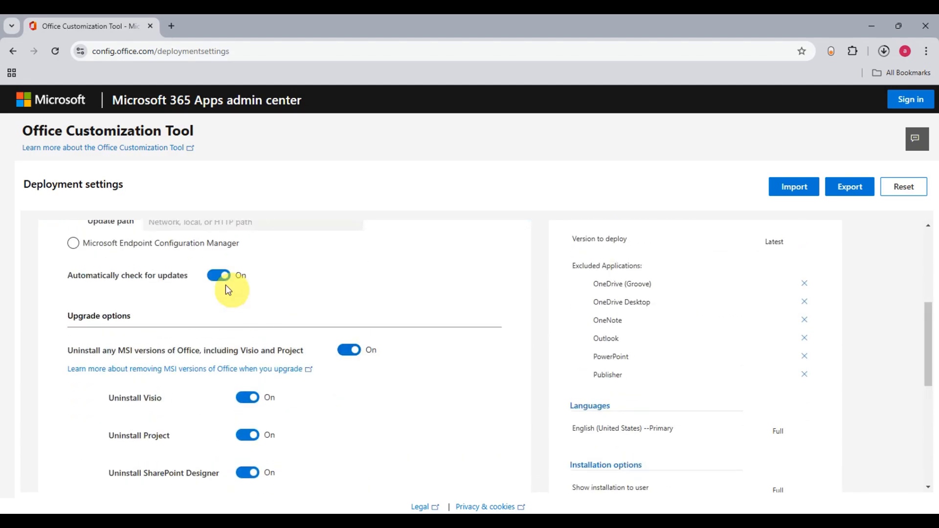
left_click(220, 275)
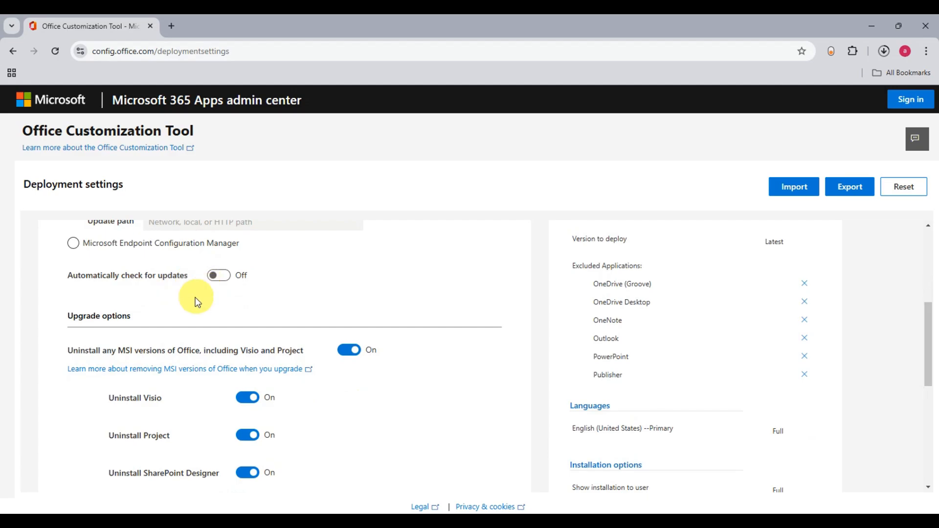
scroll(241, 297, "down", 5)
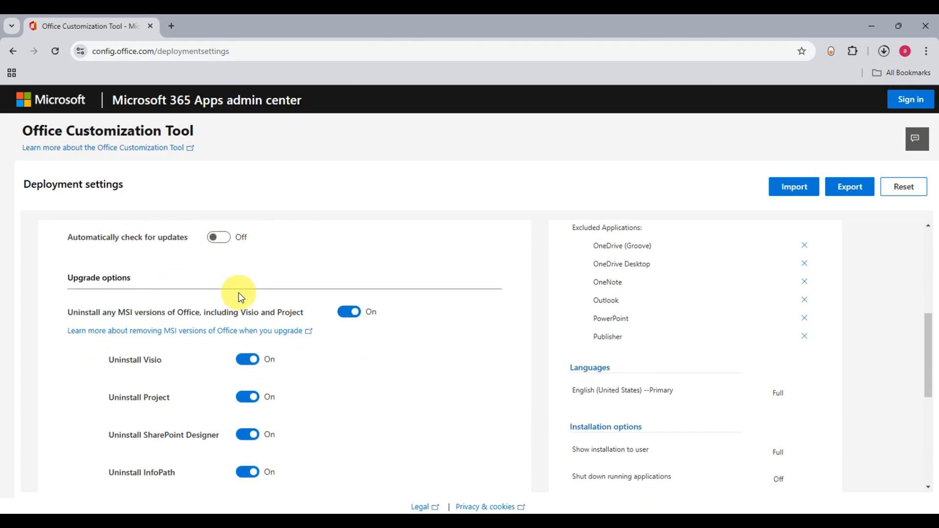
left_click(100, 317)
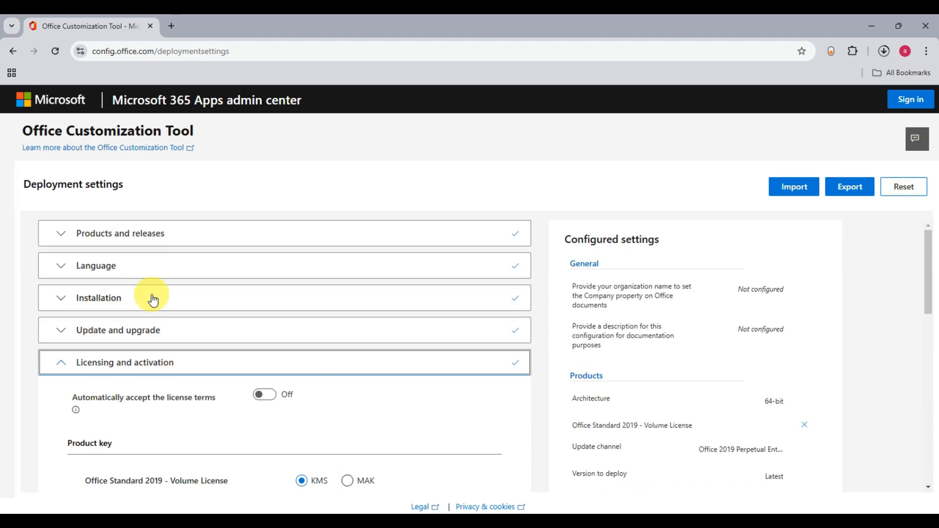
- Turn on automatic acceptance of the license terms and proceed to the general settings
left_click(263, 397)
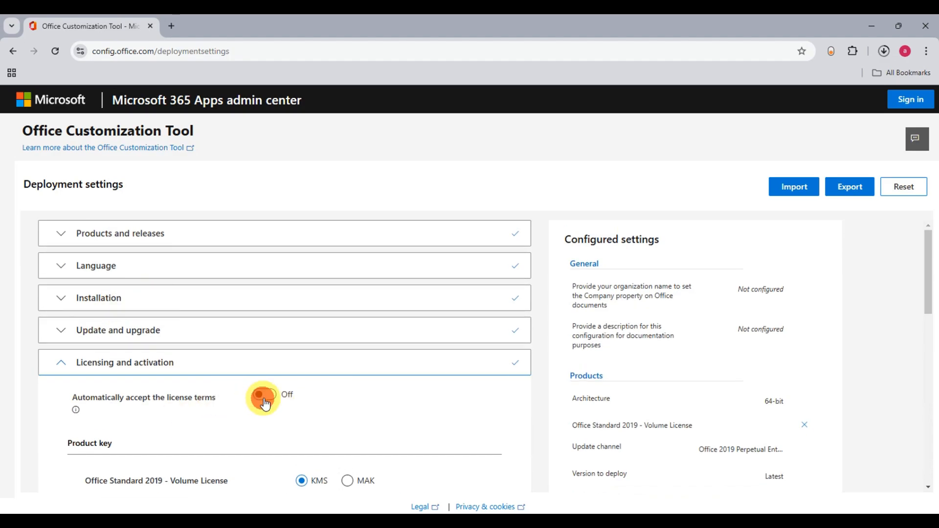
scroll(269, 397, "down", 5)
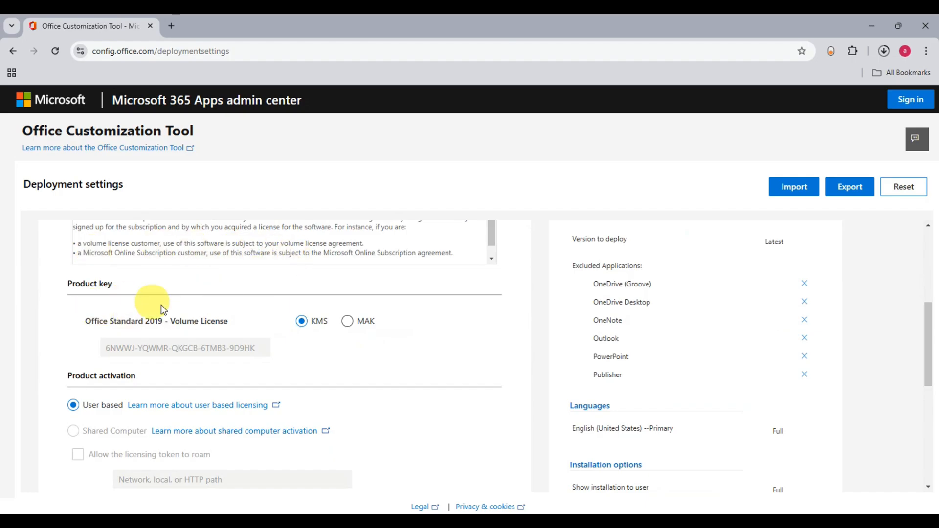
scroll(190, 311, "down", 4)
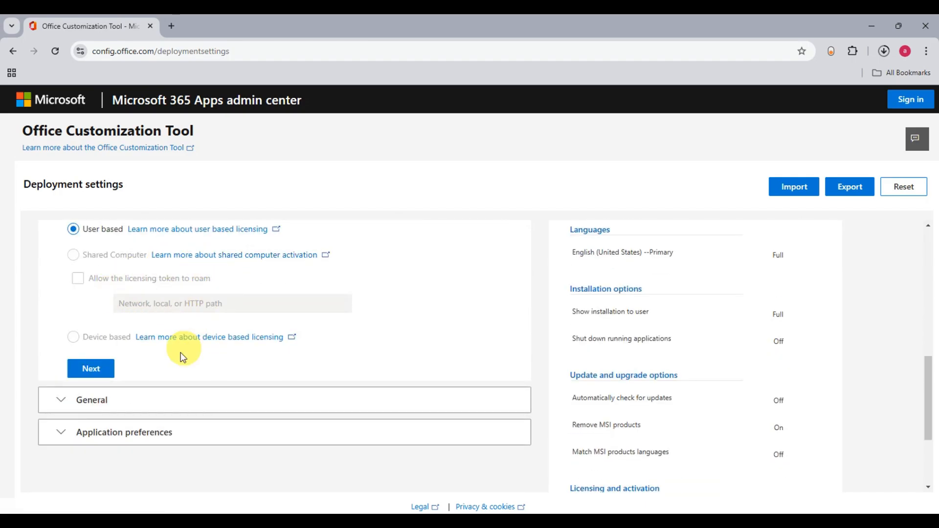
left_click(93, 367)
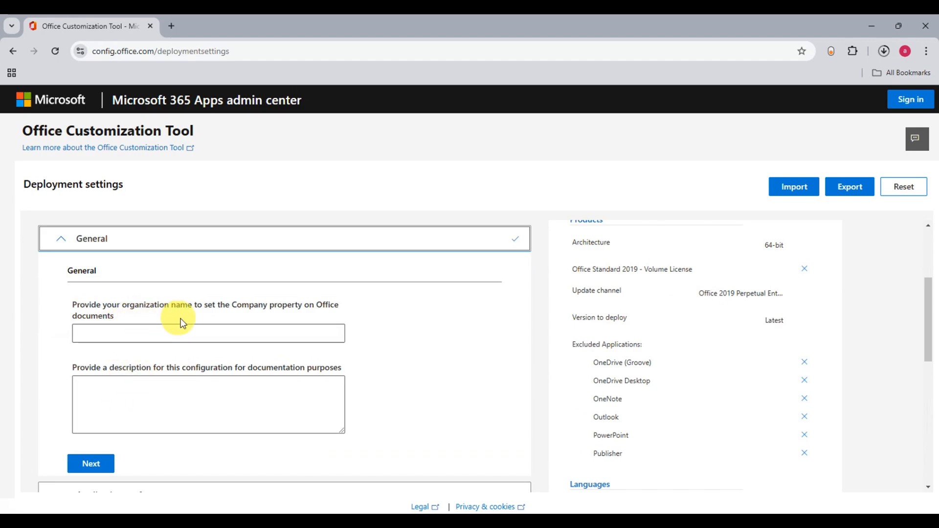
- Leave the organization name and configuration description blank and proceed to the application preferences
left_click(260, 328)
left_click(94, 379)
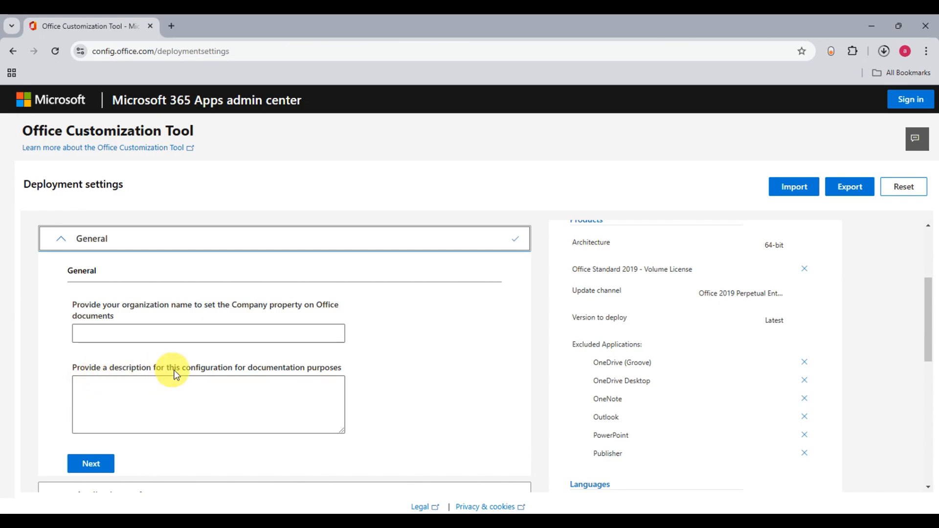
scroll(73, 440, "down", 1)
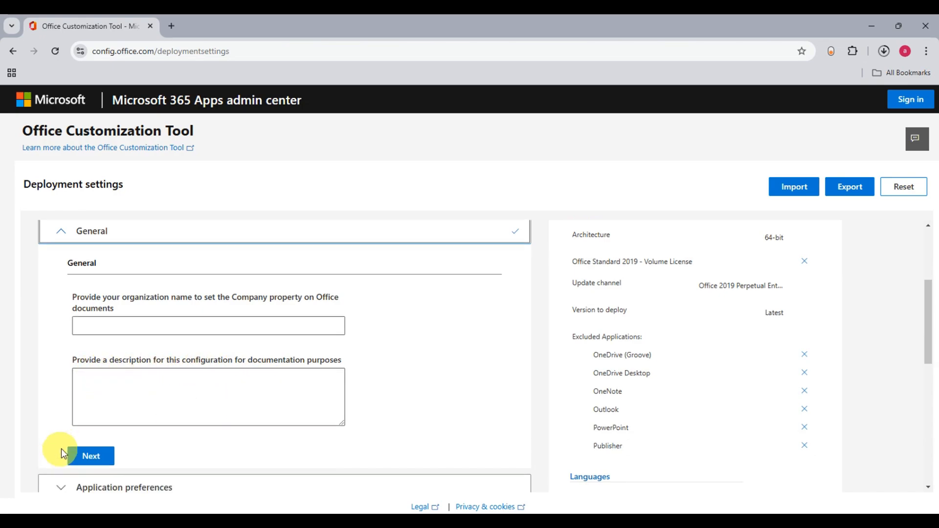
left_click(87, 409)
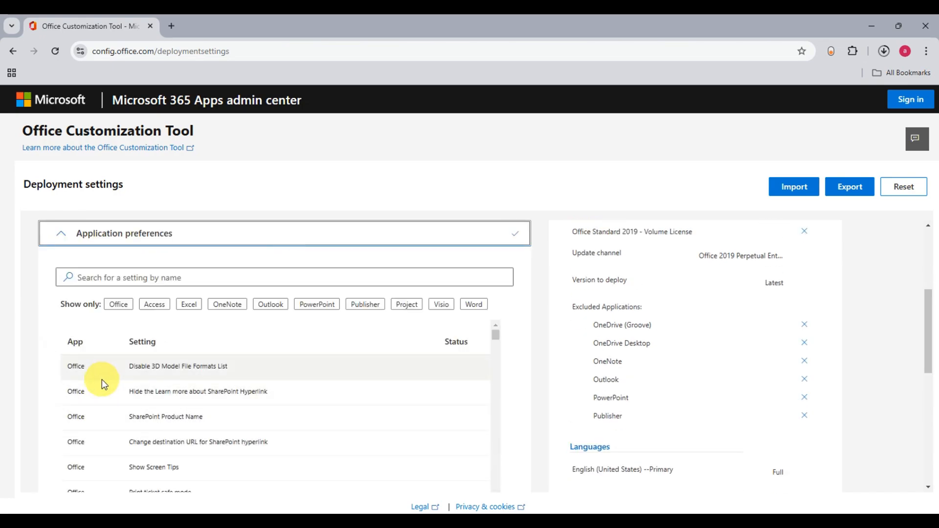
- Examine the list of Office settings available in the application preferences
scroll(40, 338, "down", 2)
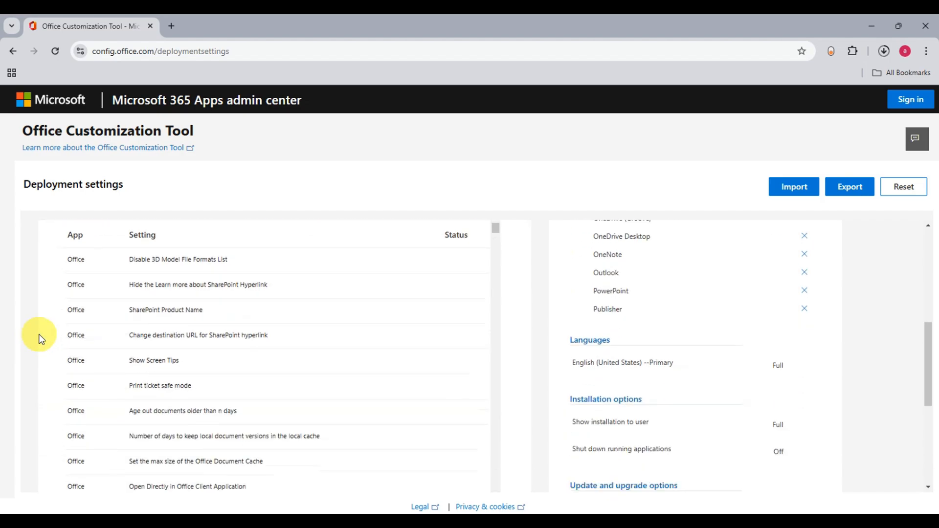
scroll(44, 352, "up", 4)
scroll(51, 394, "down", 8)
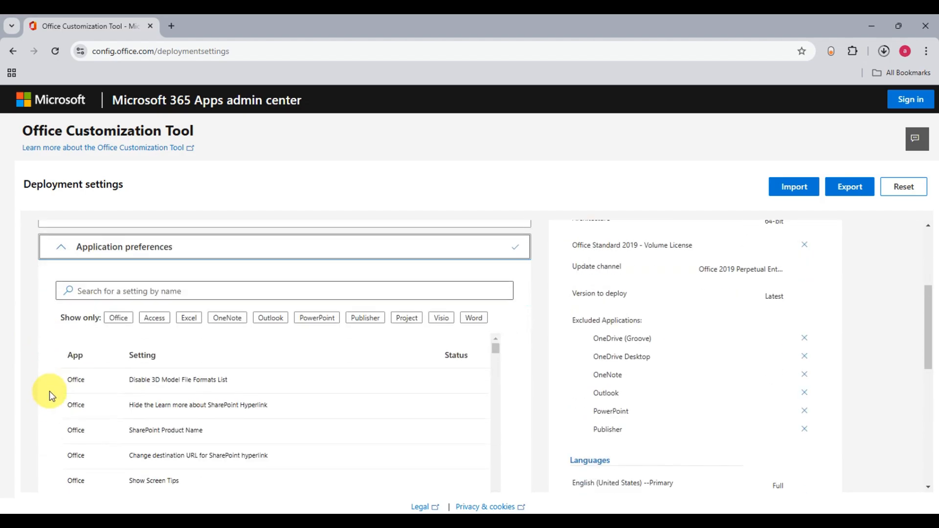
scroll(48, 392, "down", 1)
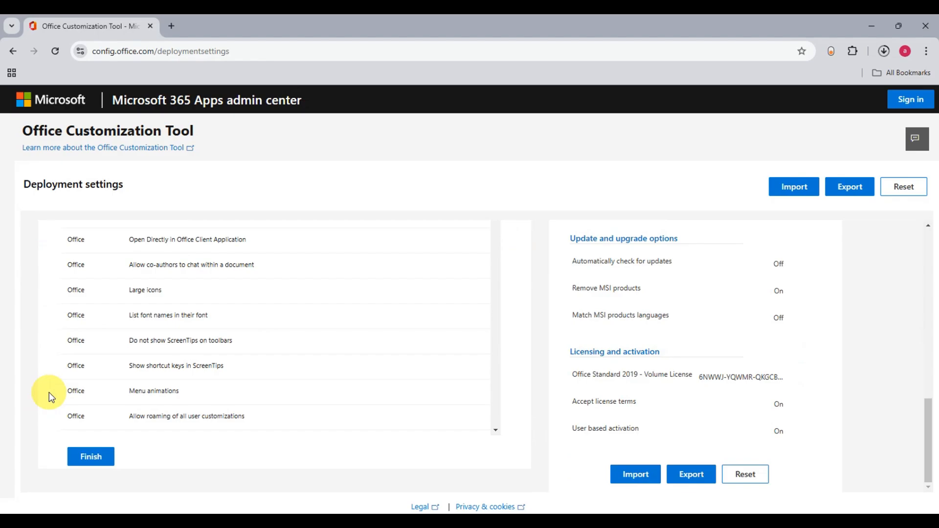
scroll(210, 430, "up", 4)
scroll(191, 313, "down", 10)
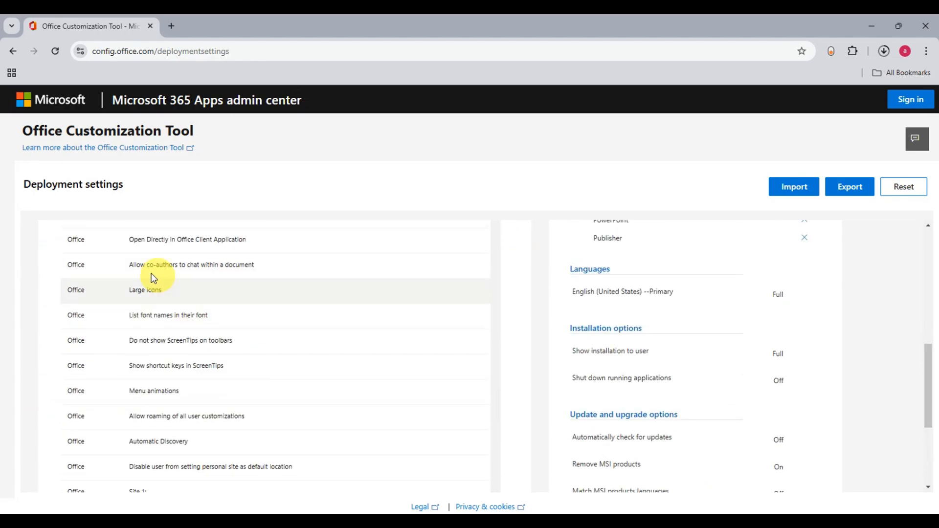
scroll(104, 368, "down", 10)
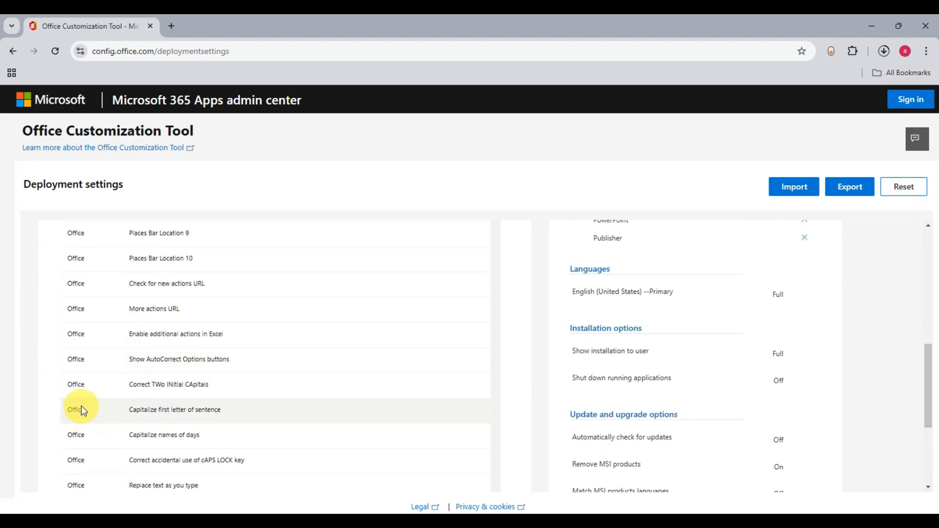
scroll(87, 399, "down", 5)
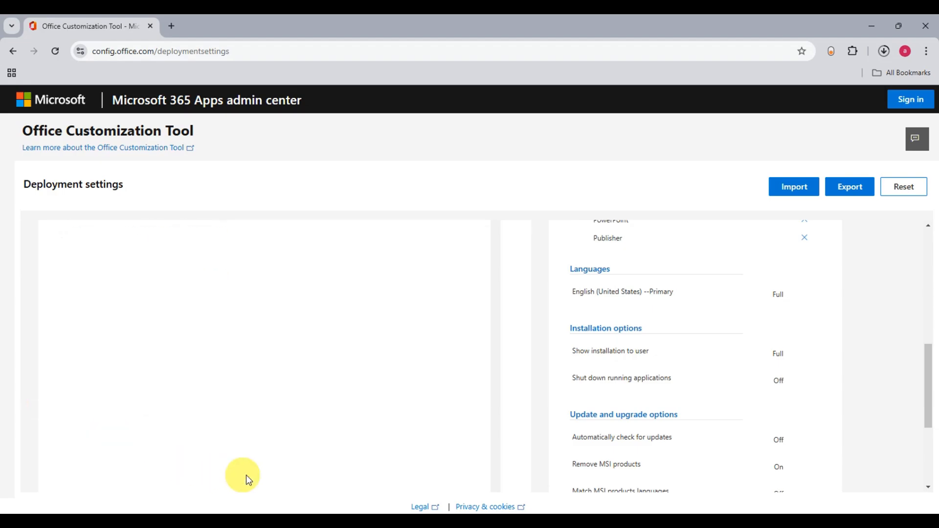
scroll(245, 474, "down", 4)
- Finish the deployment settings and start exporting the configuration with the Keep Current Settings option for the default file format
left_click(88, 454)
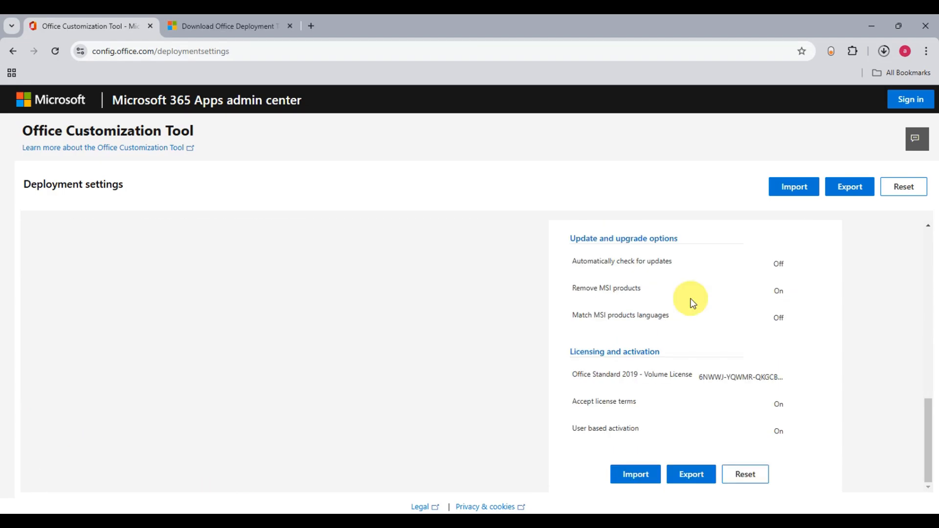
left_click(679, 453)
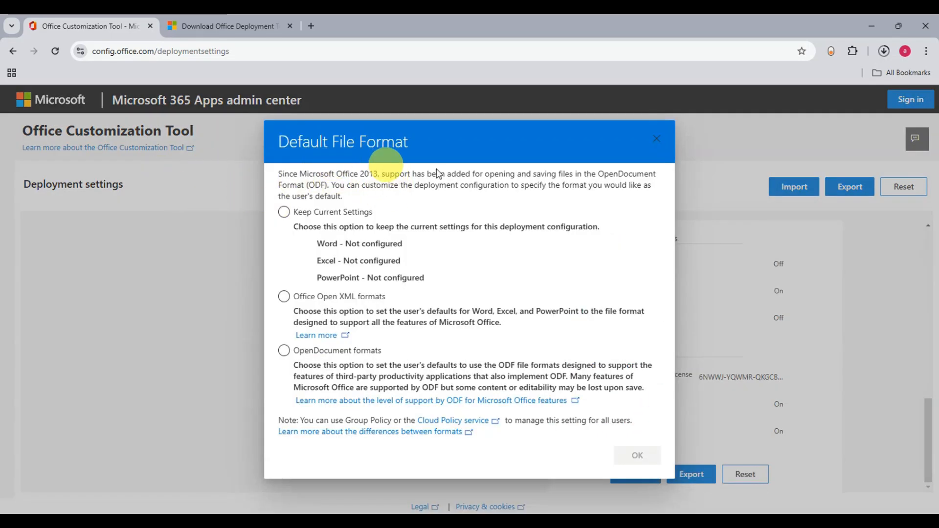
left_click(283, 214)
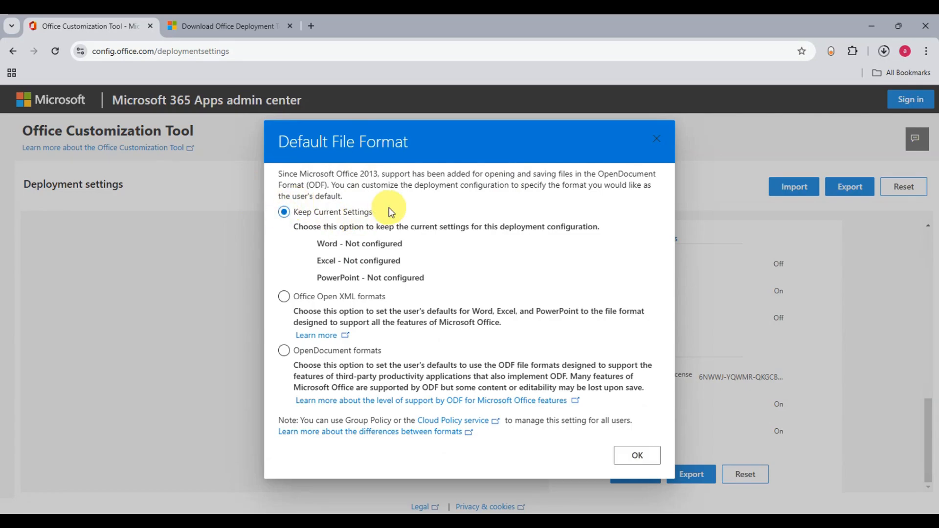
left_click(625, 460)
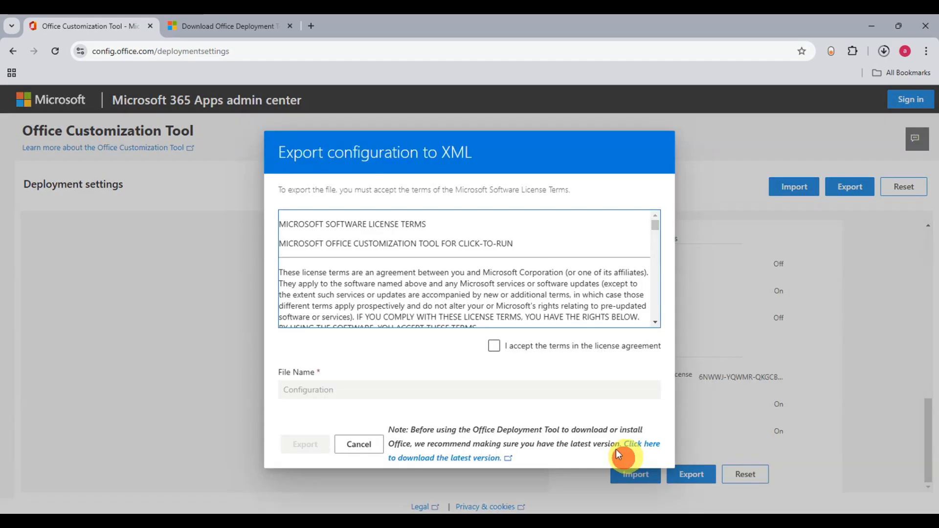
- Accept the license agreement, export the configuration to XML under the file name Configuration, and check the download
scroll(480, 245, "down", 15)
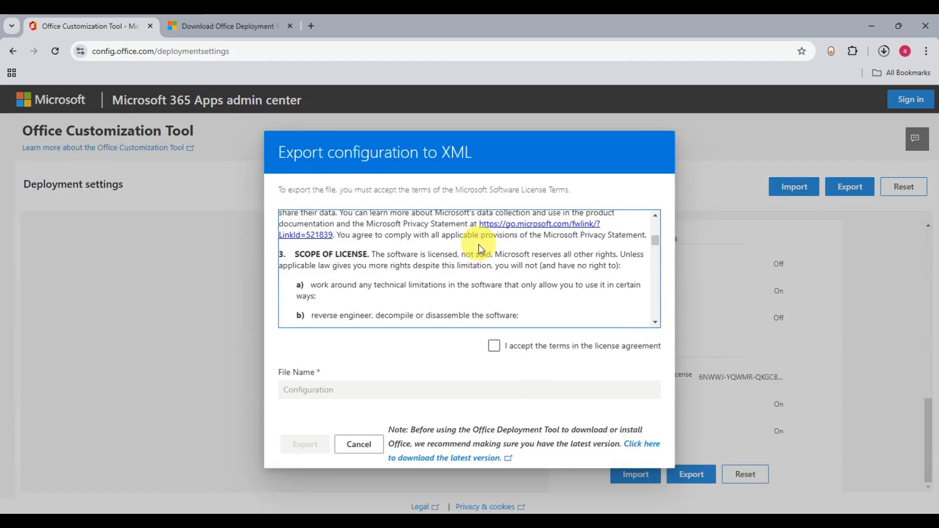
left_click(495, 346)
left_click(285, 392)
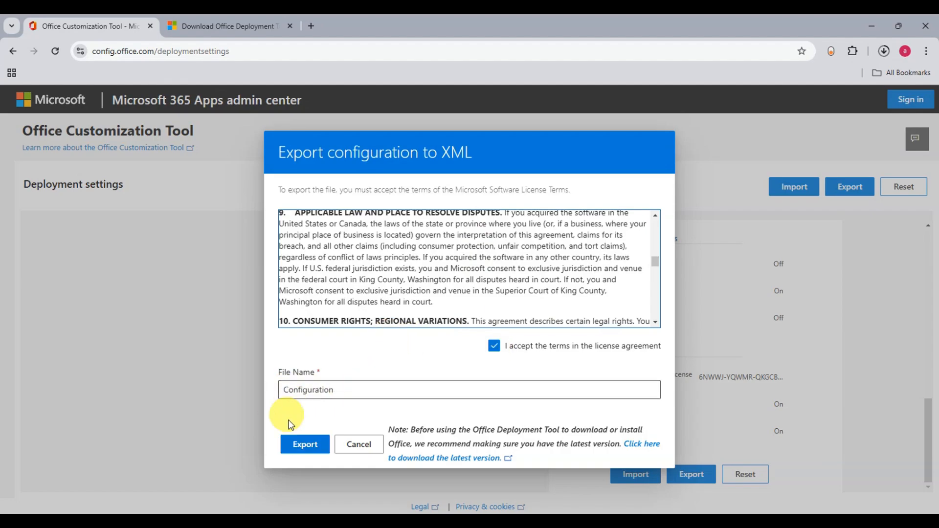
left_click(307, 444)
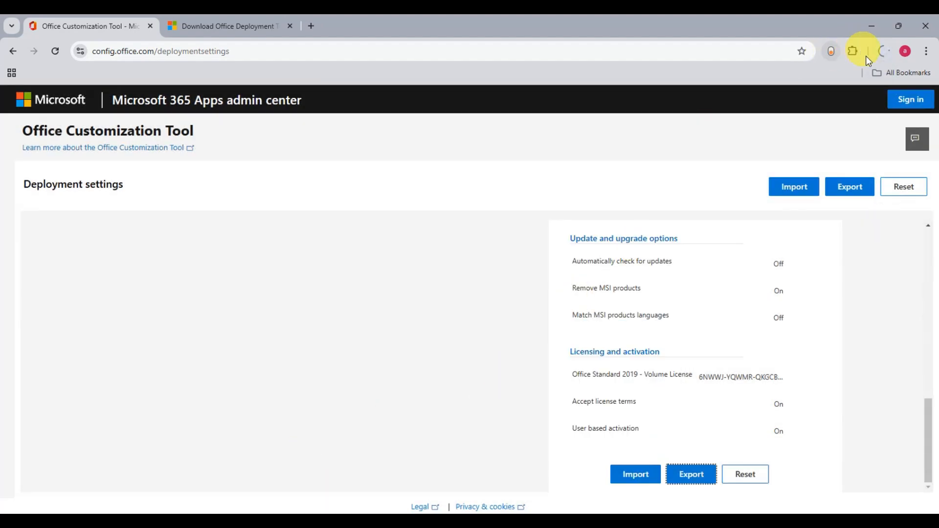
left_click(884, 51)
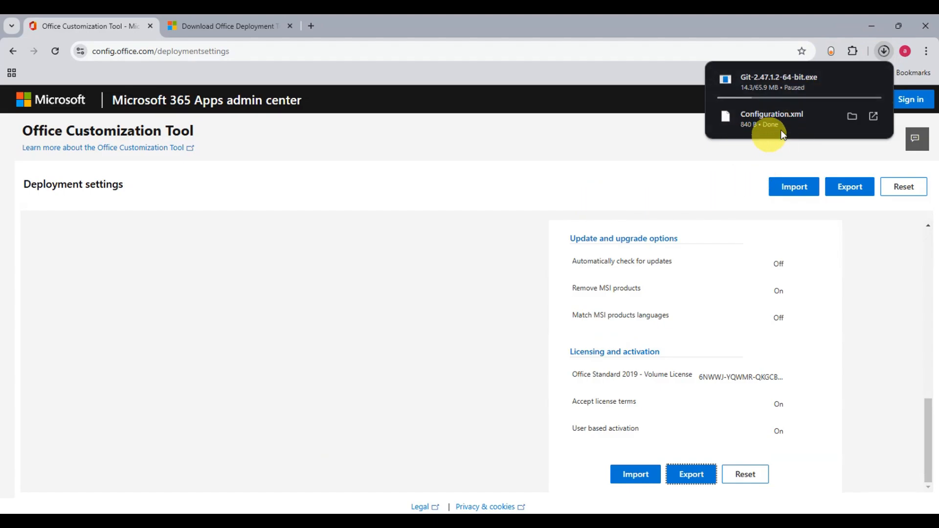
- Download the English Office Deployment Tool from its open Download Center page and show the file in its folder
left_click(241, 30)
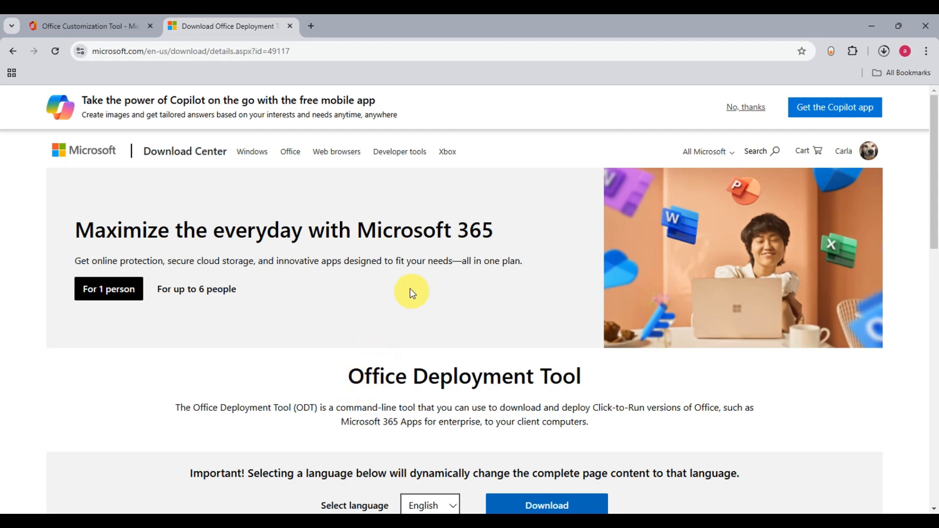
scroll(454, 286, "down", 2)
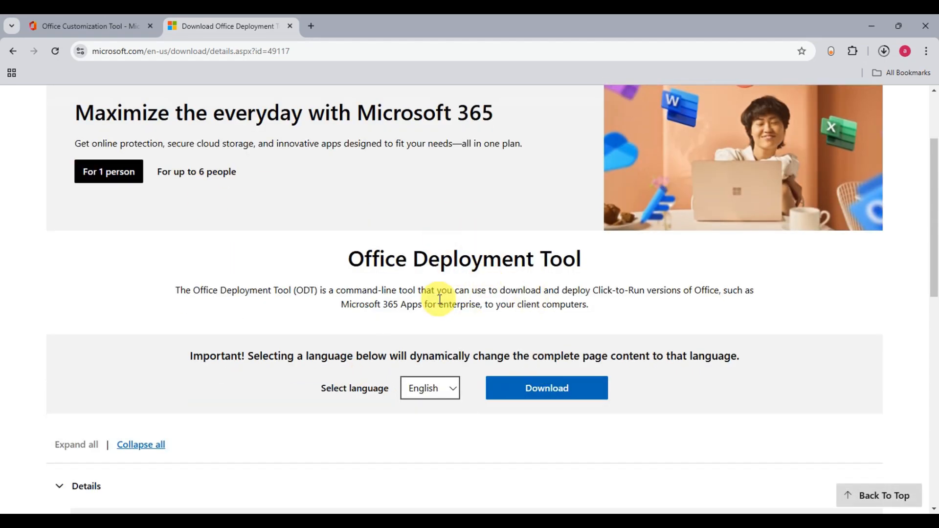
left_click(511, 393)
scroll(667, 272, "up", 2)
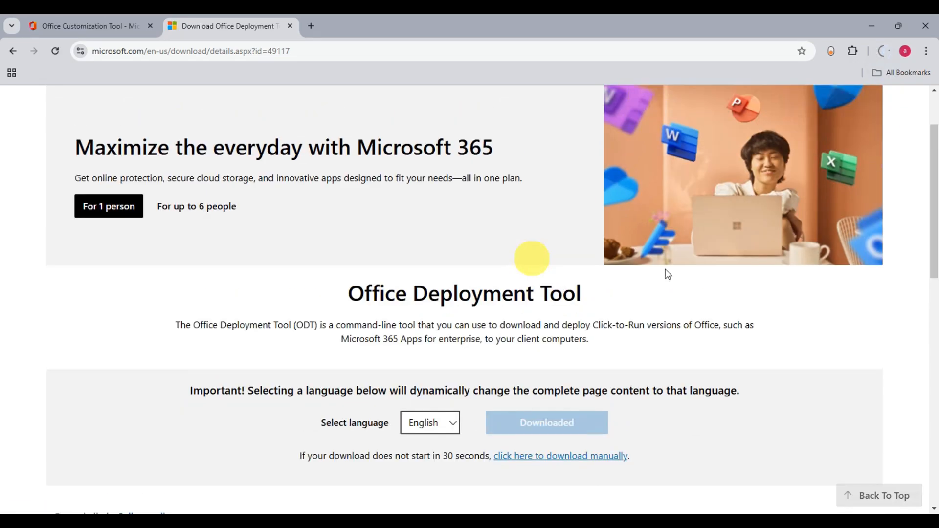
left_click(884, 51)
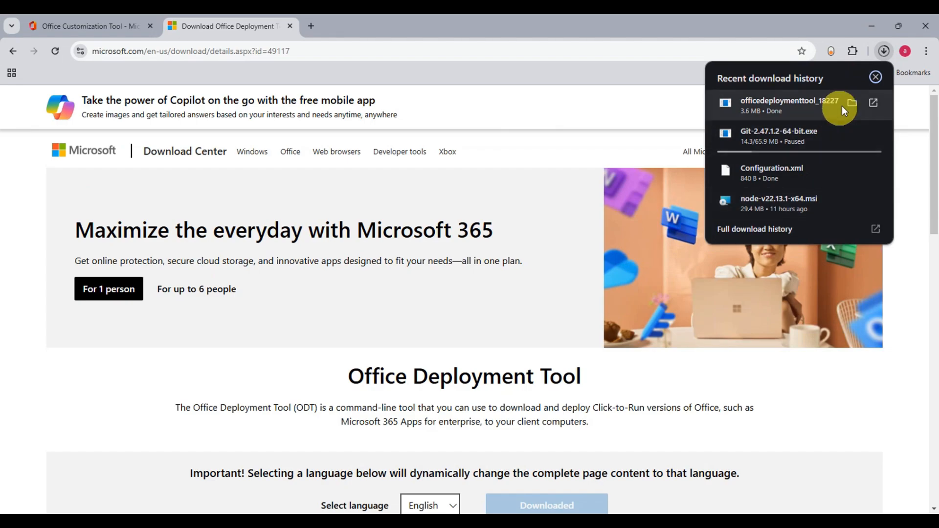
left_click(852, 103)
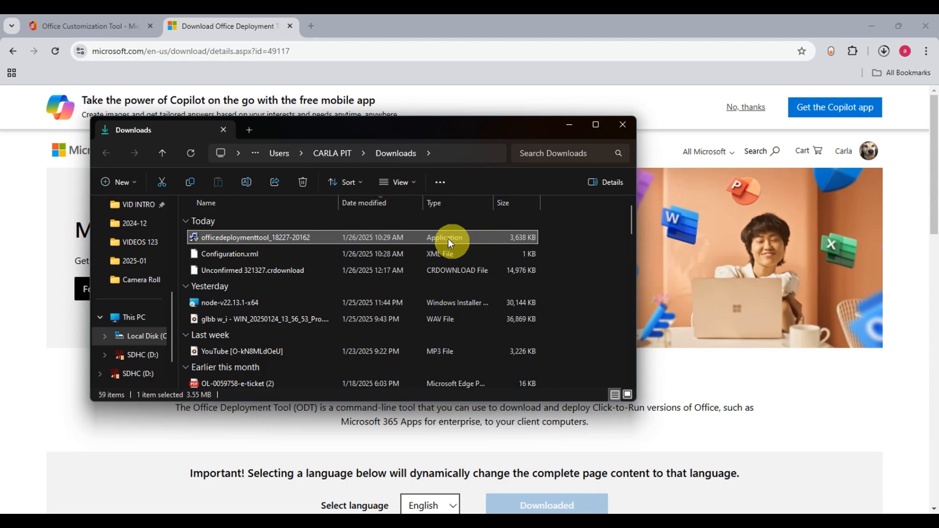
- Create an Office2019 folder in Downloads, move the deployment tool and Configuration.xml into it, and open the folder
right_click(569, 251)
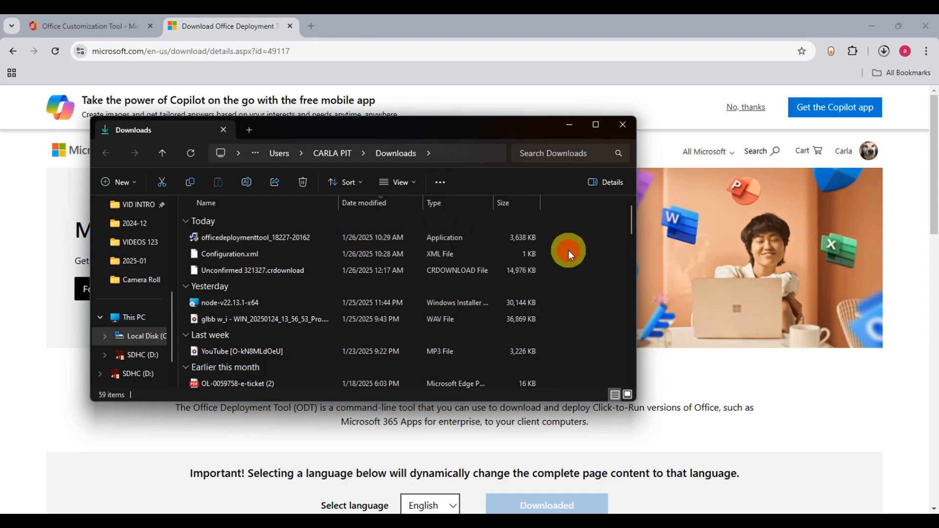
left_click(616, 336)
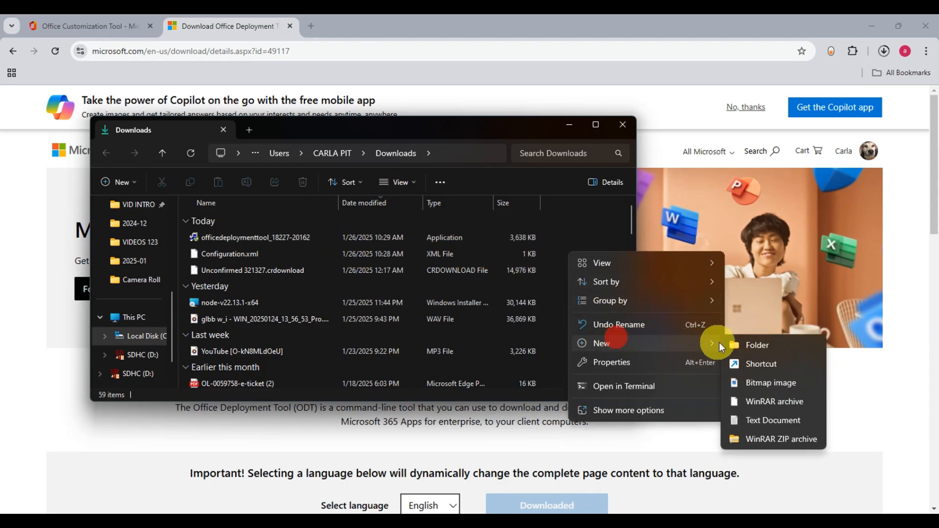
left_click(732, 345)
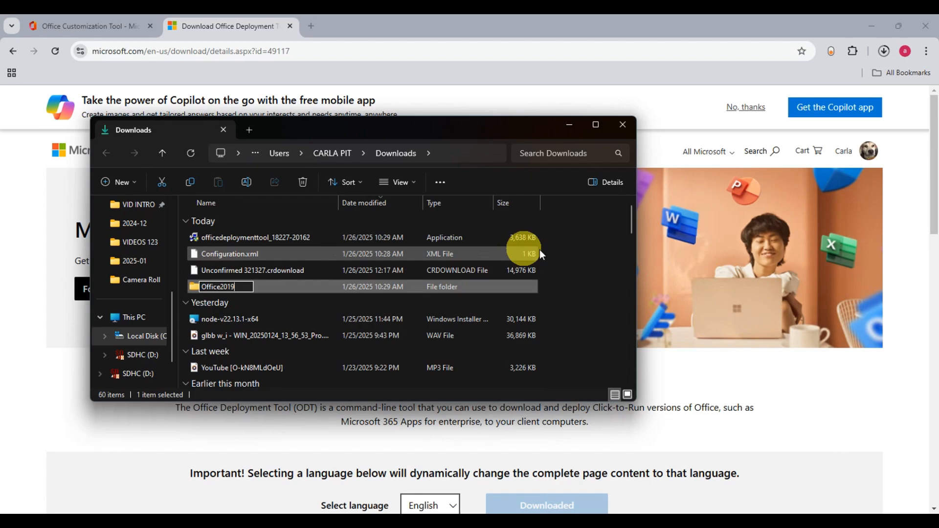
left_click_drag(475, 254, 471, 256)
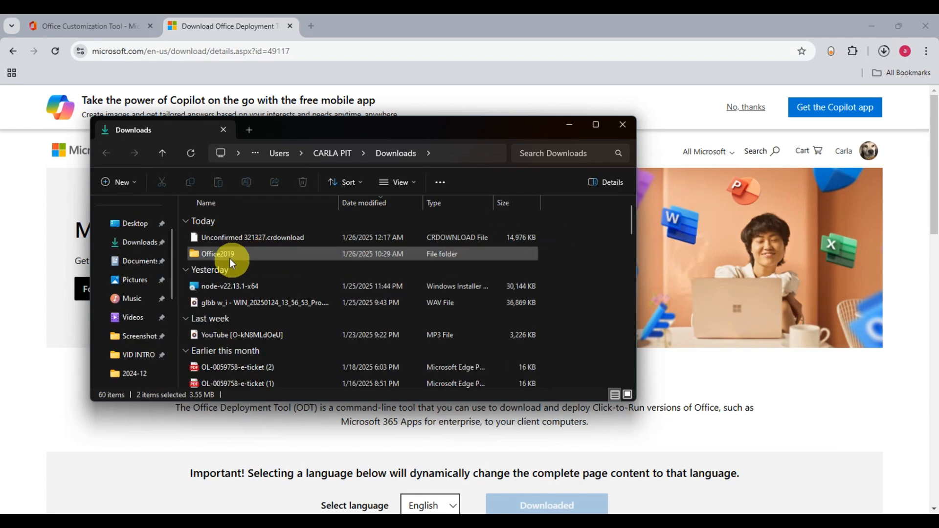
double_click(225, 255)
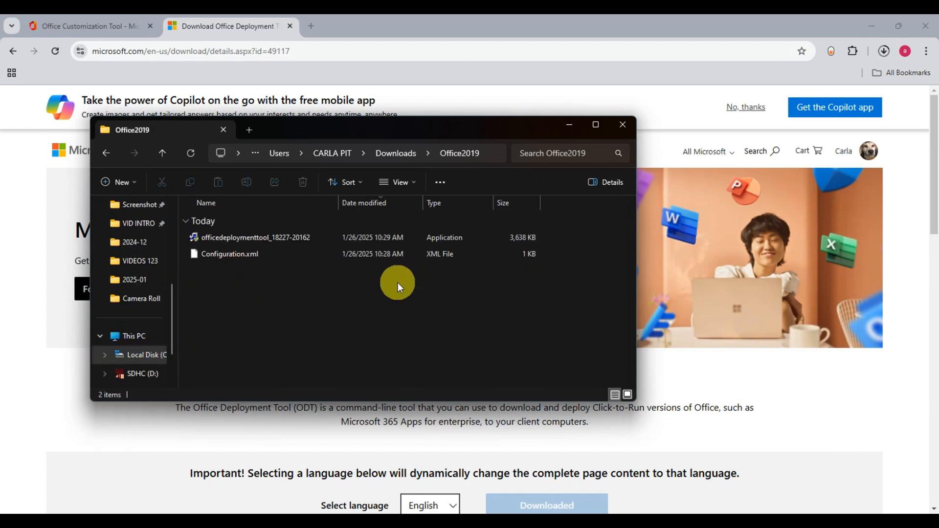
- Run the Office Deployment Tool as administrator, accept the Microsoft Software License Terms, and continue to the extraction folder selection
left_click(292, 238)
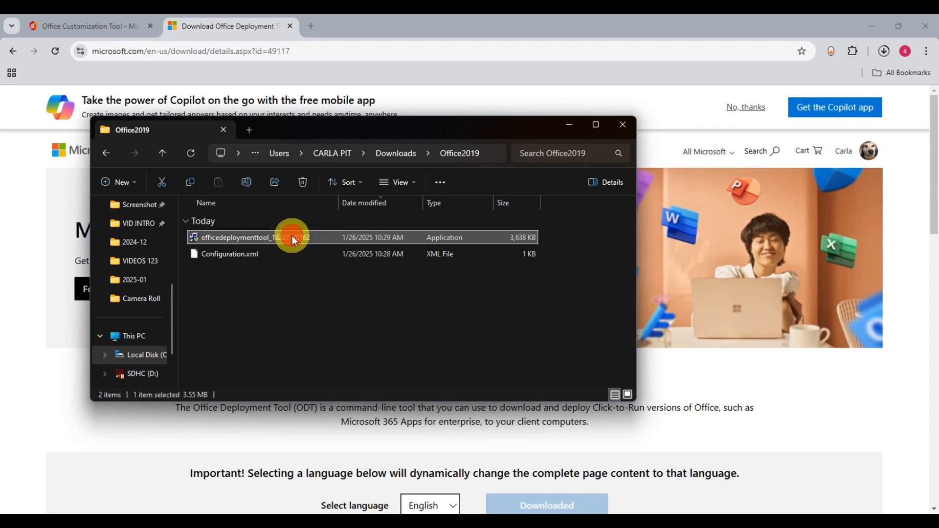
right_click(291, 235)
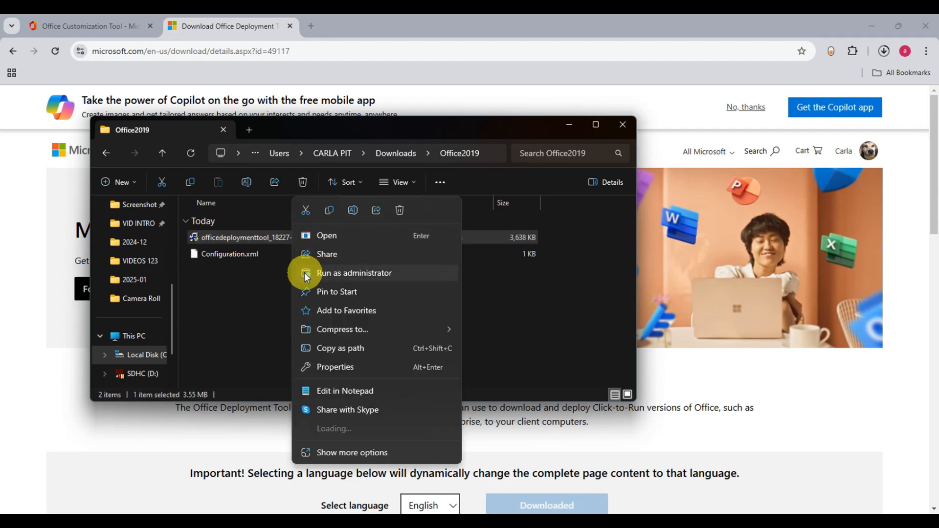
left_click(377, 273)
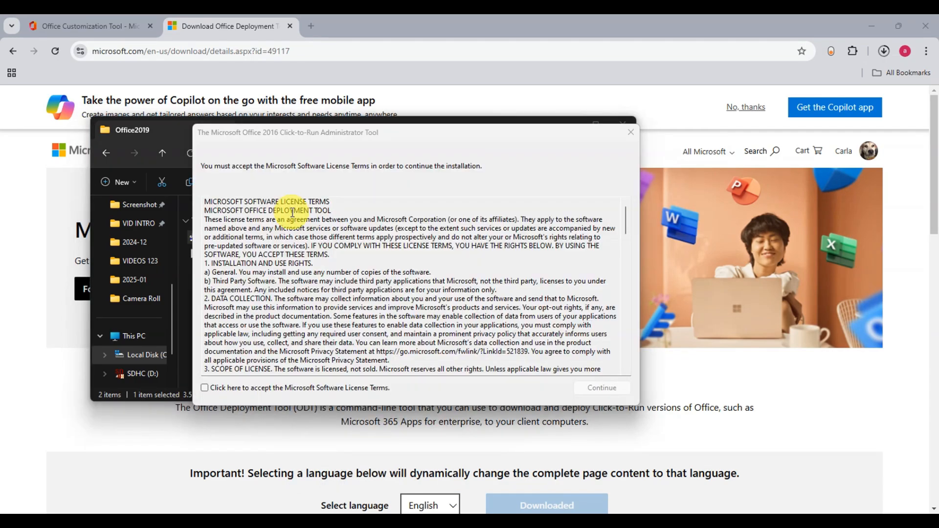
scroll(360, 202, "down", 2)
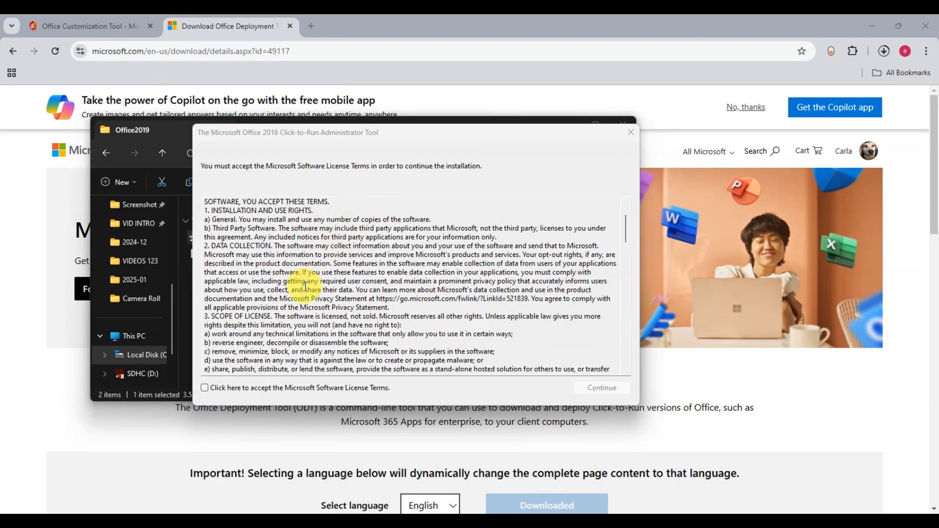
scroll(305, 286, "down", 6)
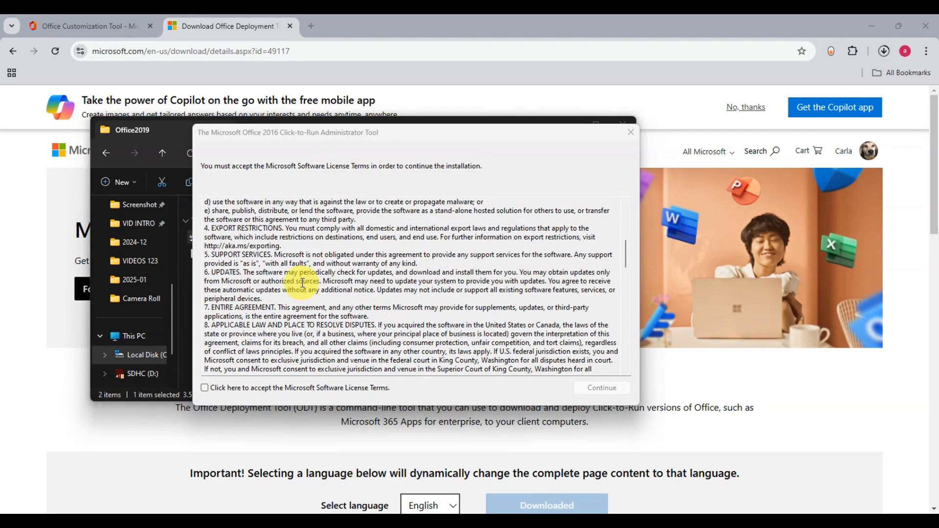
scroll(304, 284, "down", 12)
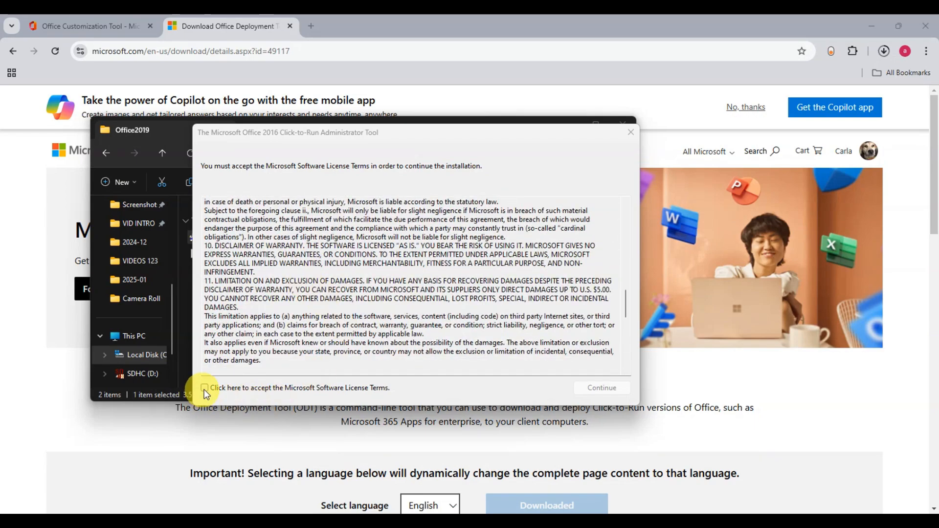
left_click(205, 389)
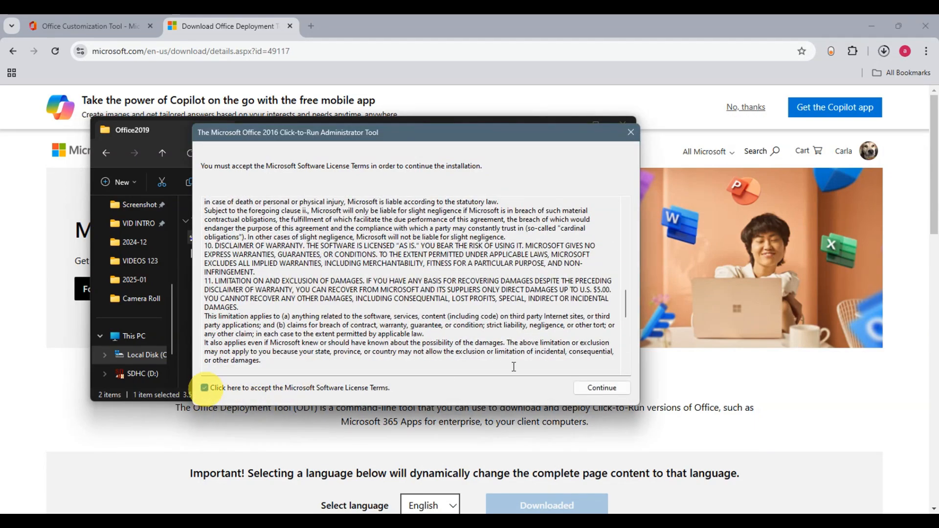
left_click(590, 389)
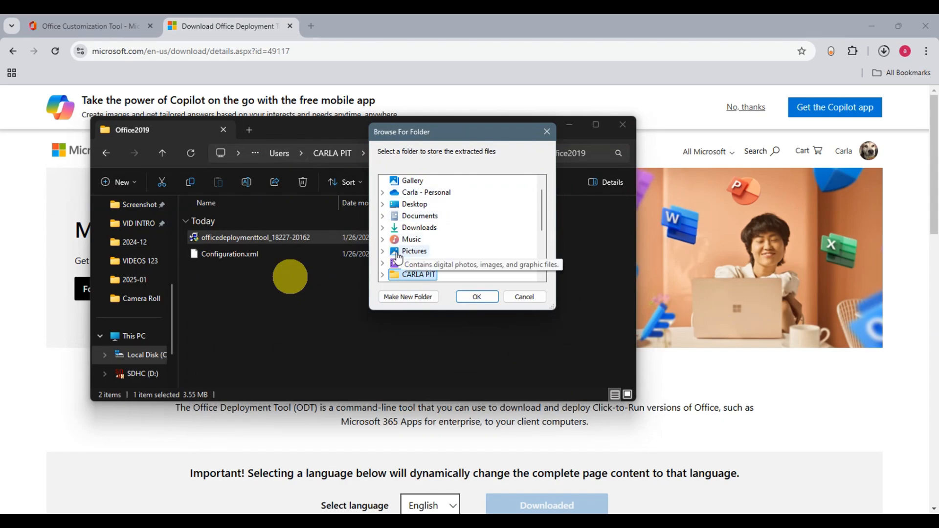
- Extract the deployment tool files into the Office2019 folder in Downloads and dismiss the completion message
left_click(383, 228)
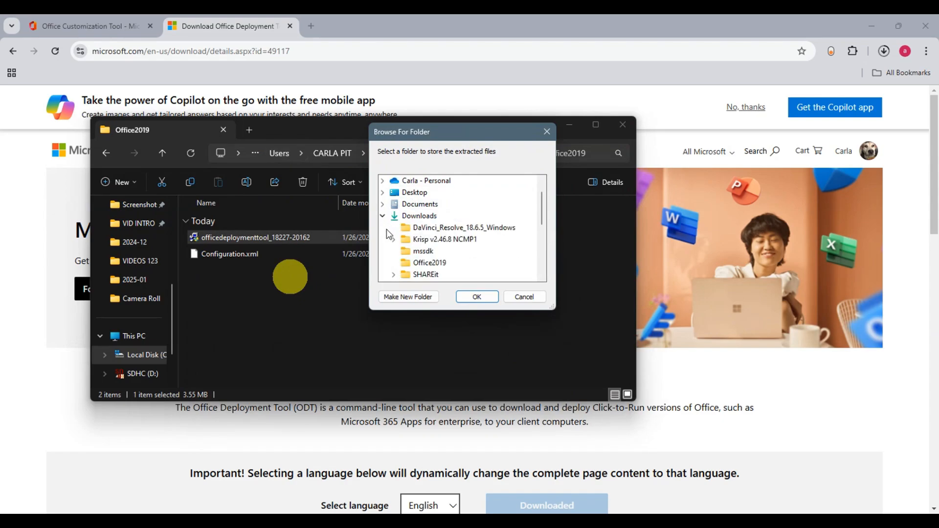
left_click(414, 266)
left_click(477, 297)
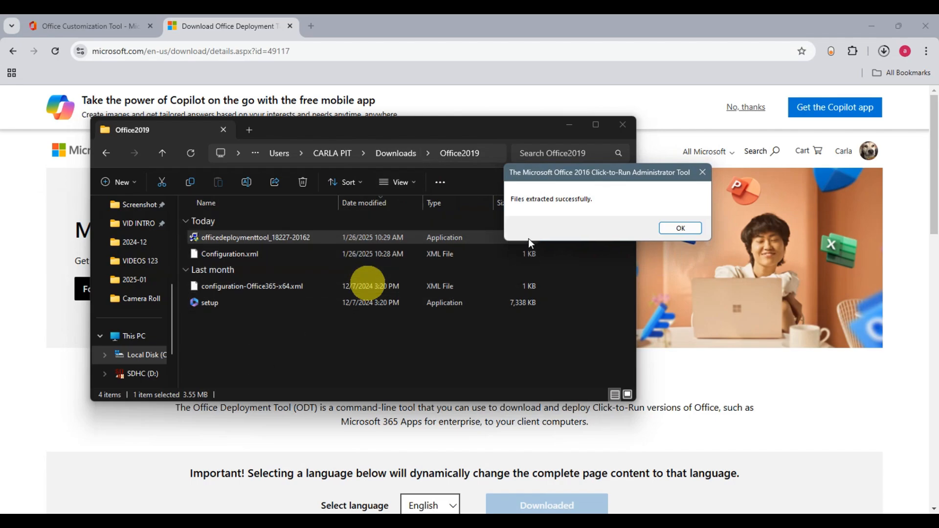
left_click(665, 229)
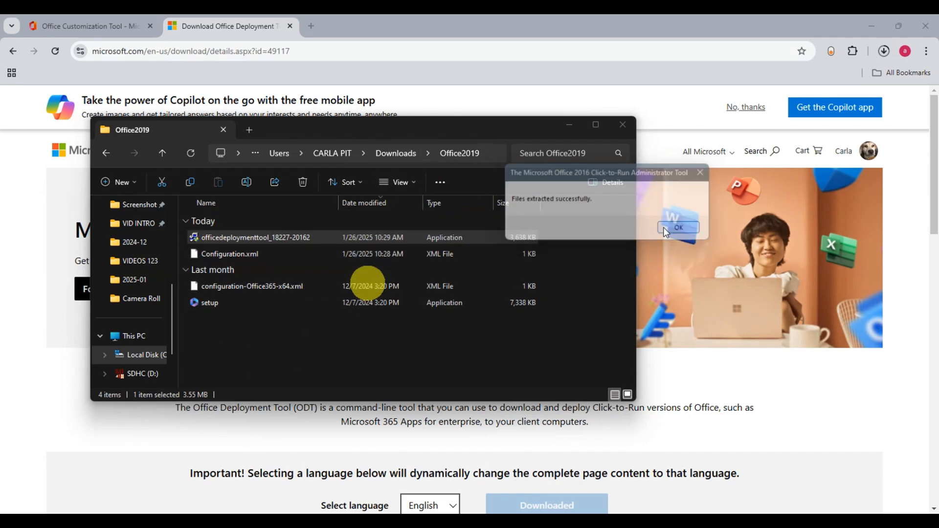
left_click(385, 352)
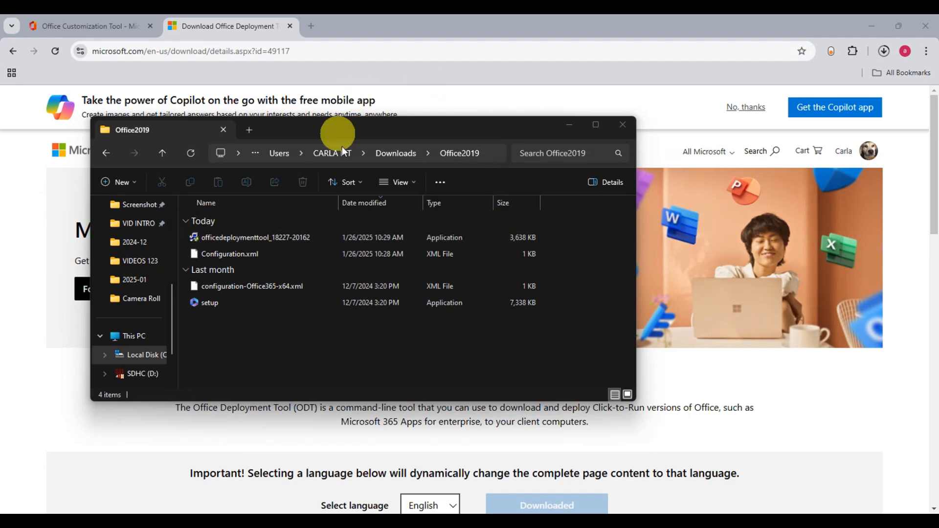
- Launch a command prompt in the Office2019 folder by prefixing the folder path with cmd
left_click(485, 151)
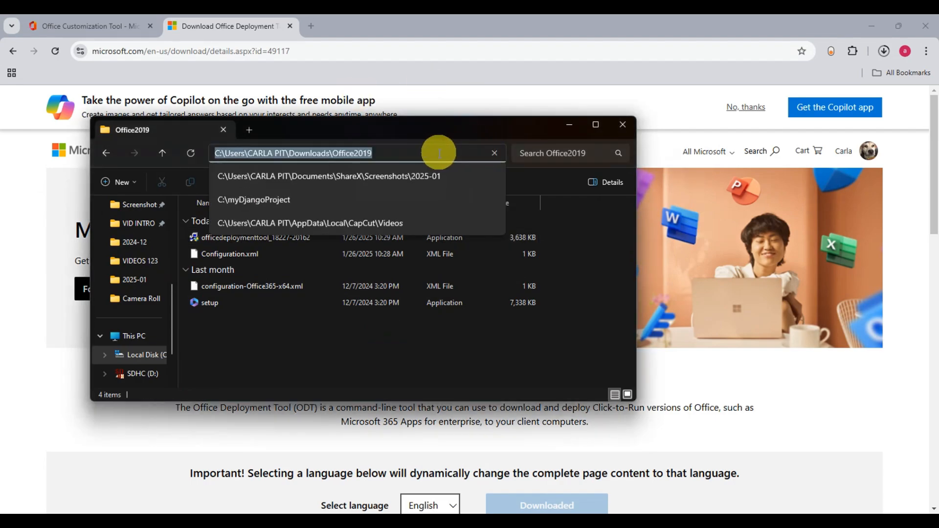
key("Home")
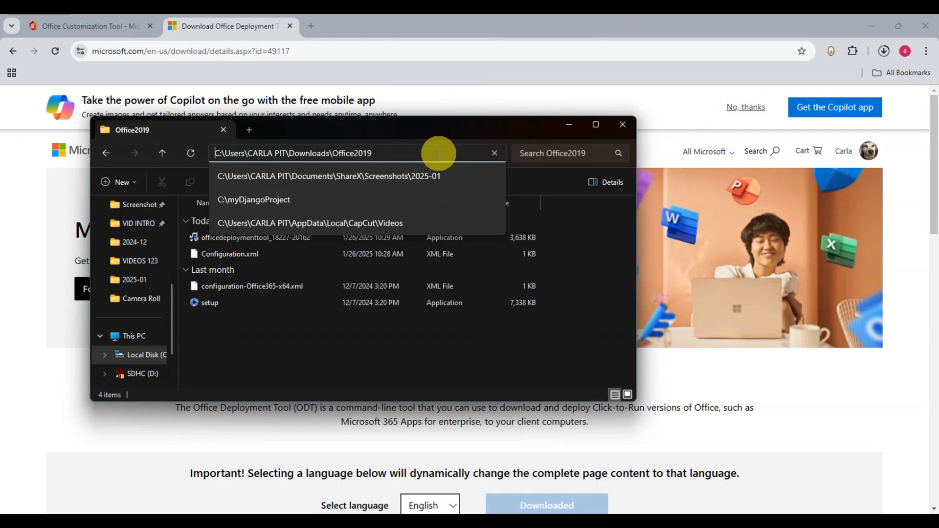
type("cmd")
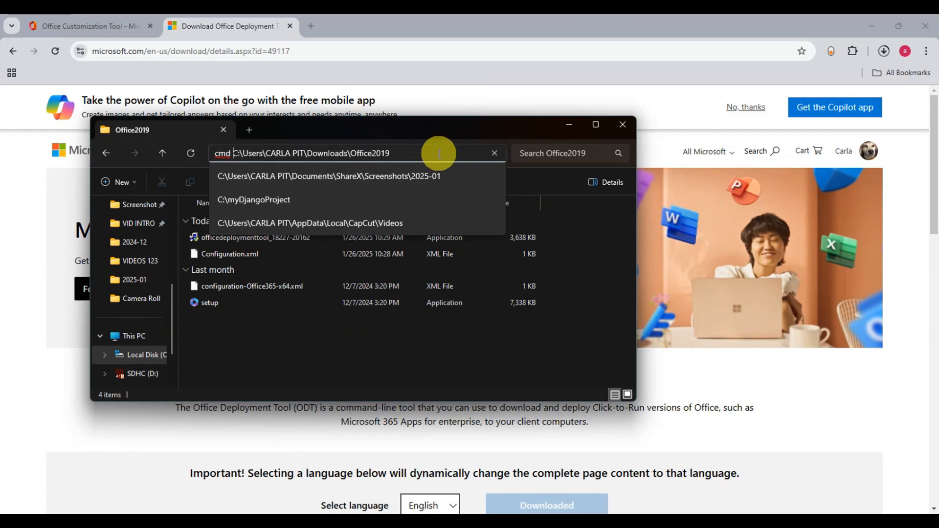
key("Return")
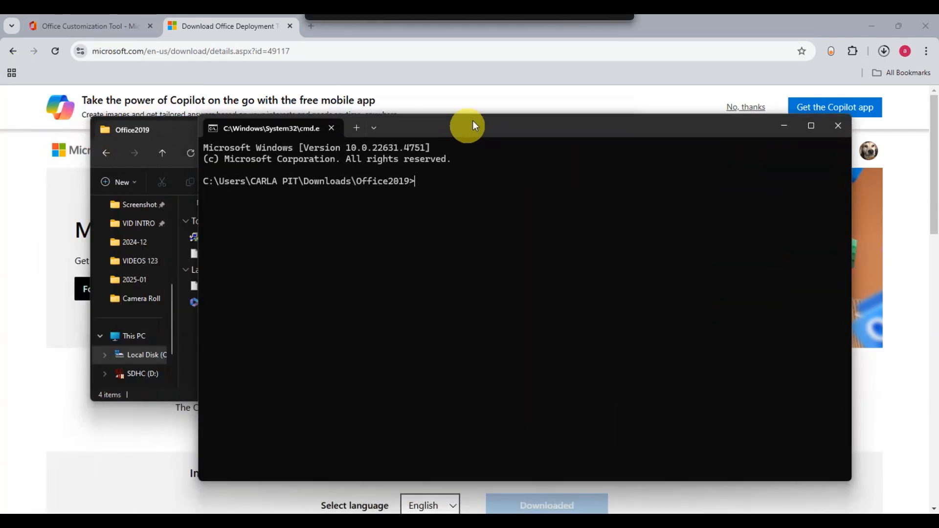
- Arrange the command prompt and Office2019 folder windows so the files stay visible, and enter the command setup /configure Configuration.xml
left_click_drag(473, 120, 494, 75)
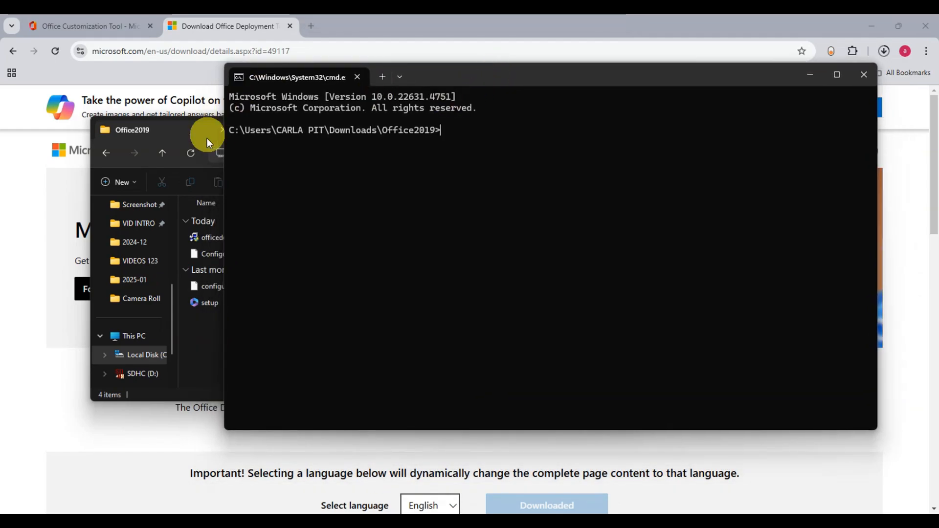
left_click(176, 125)
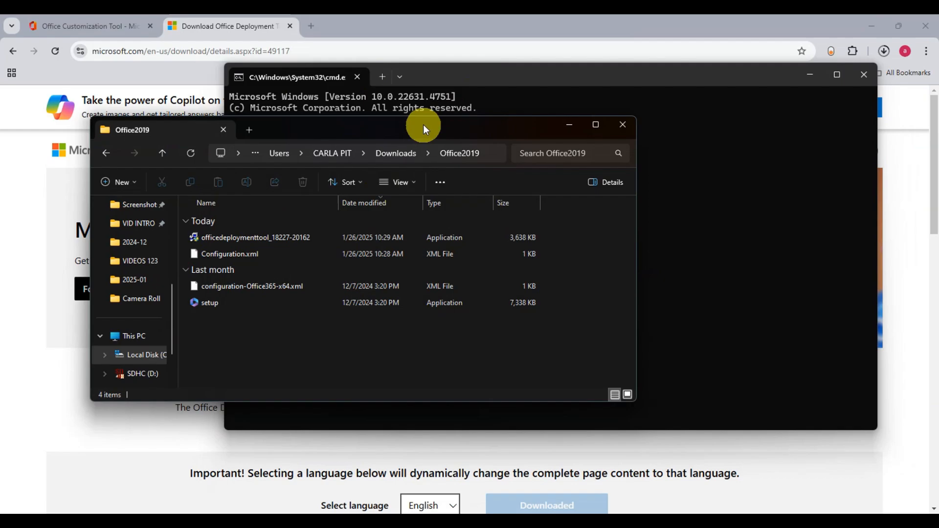
left_click_drag(424, 124, 347, 197)
left_click(381, 157)
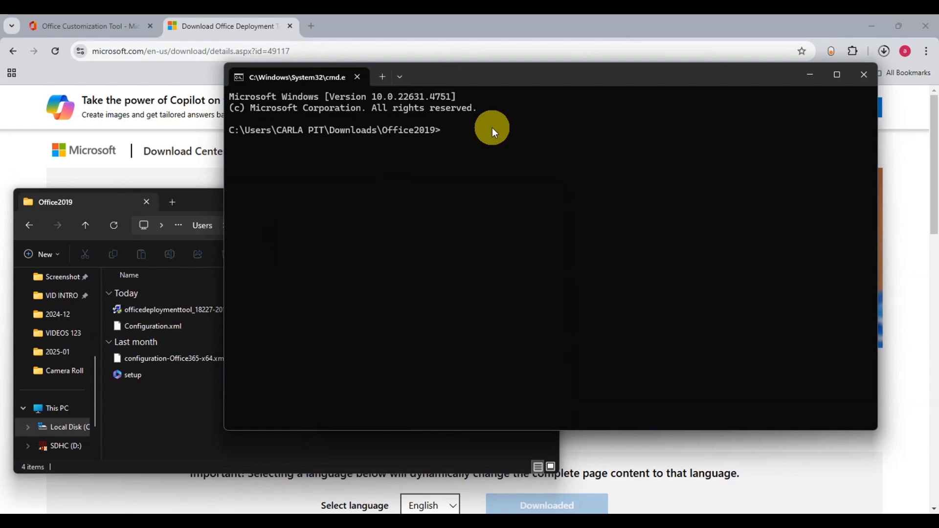
type("setup /configure")
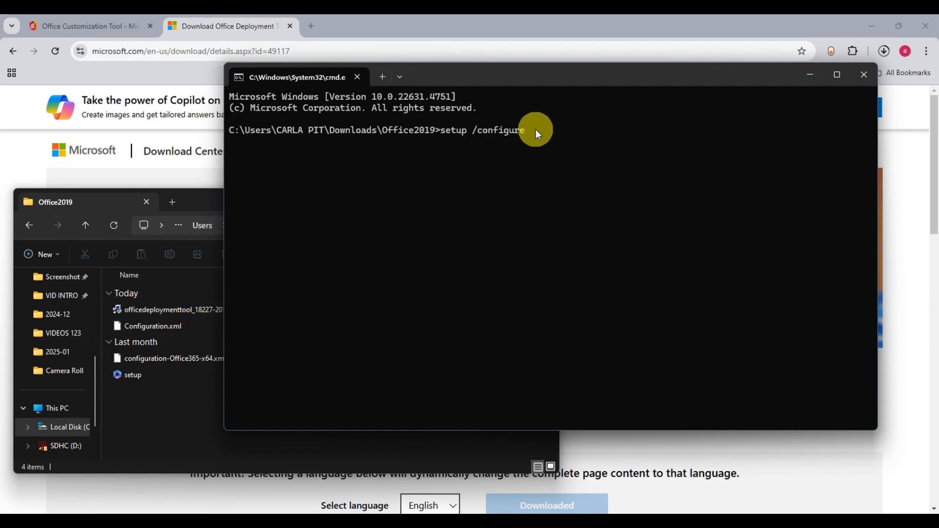
type(" Configuration.xml")
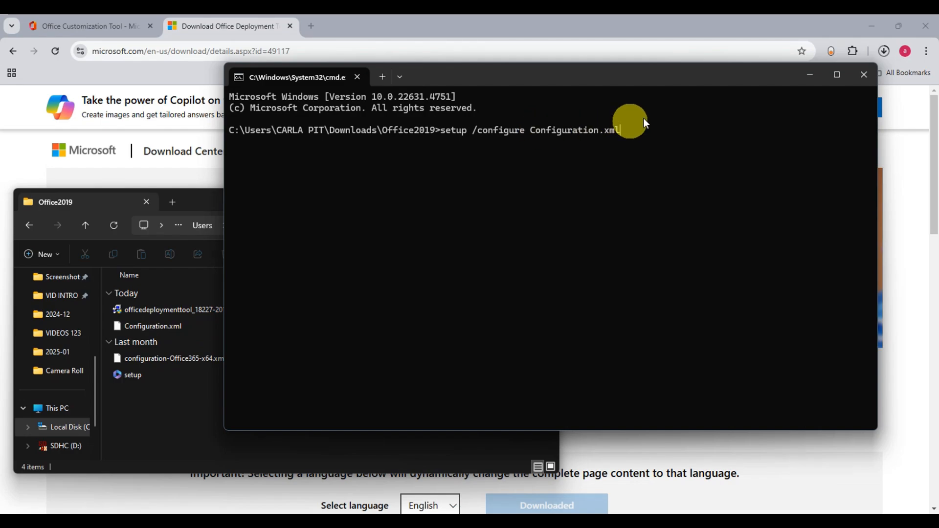